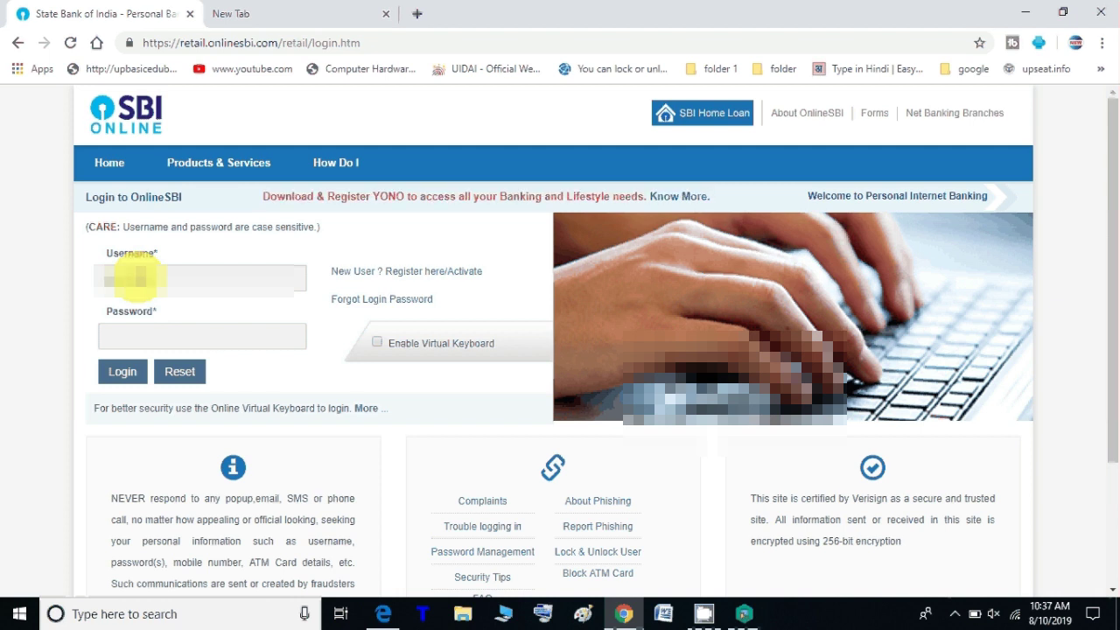
Step: Enter the account password and log in to reach the Account Summary page
key(Tab)
text(axxxxxxxxx)
key(Return)
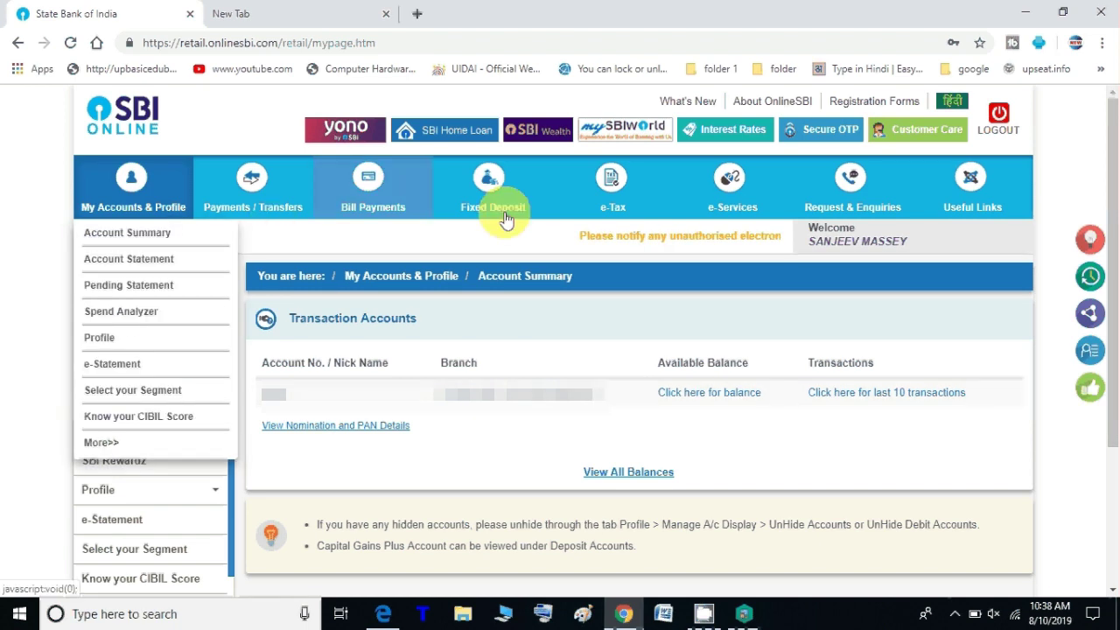
Step: Open ATM Card Services from the e-Services menu
mouse_move(716, 182)
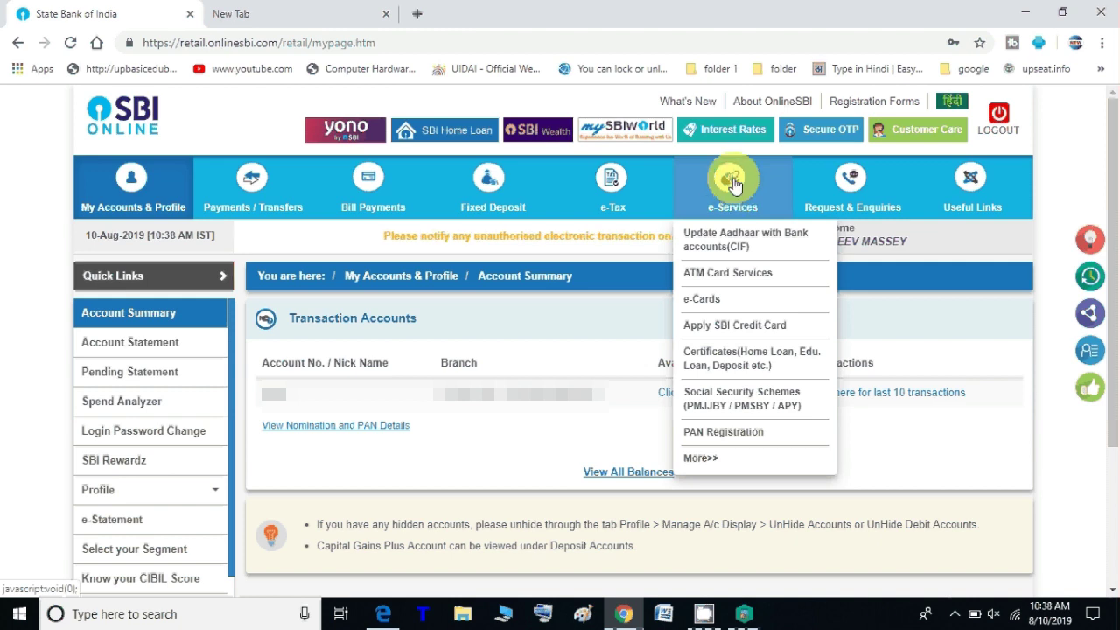
click(745, 281)
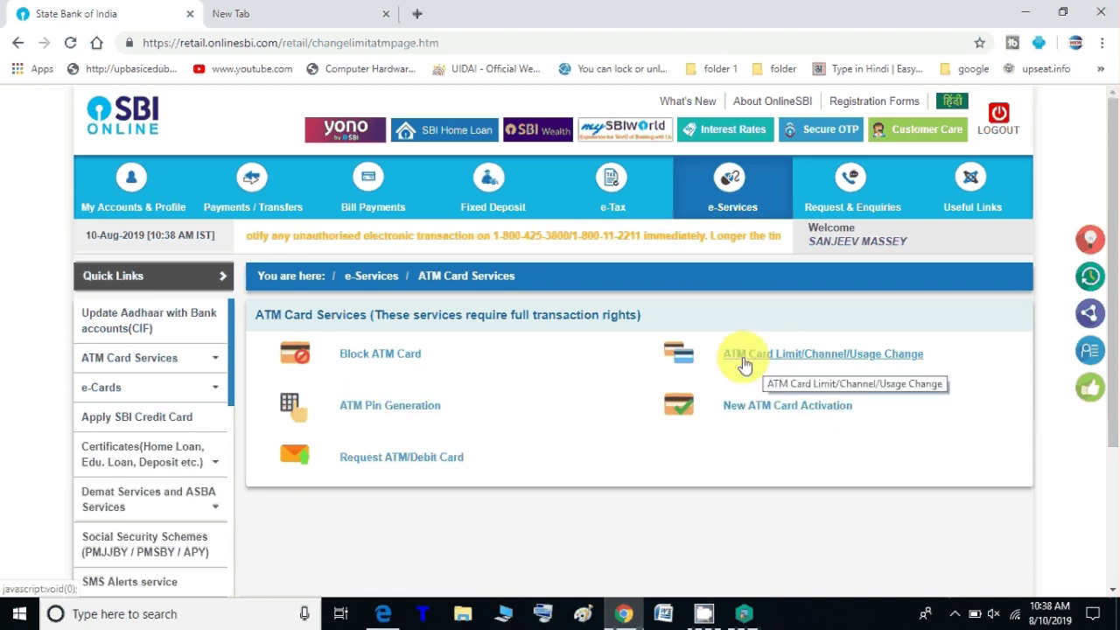
Step: Open ATM Card Limit/Channel/Usage Change and continue with the selected debit account
click(827, 361)
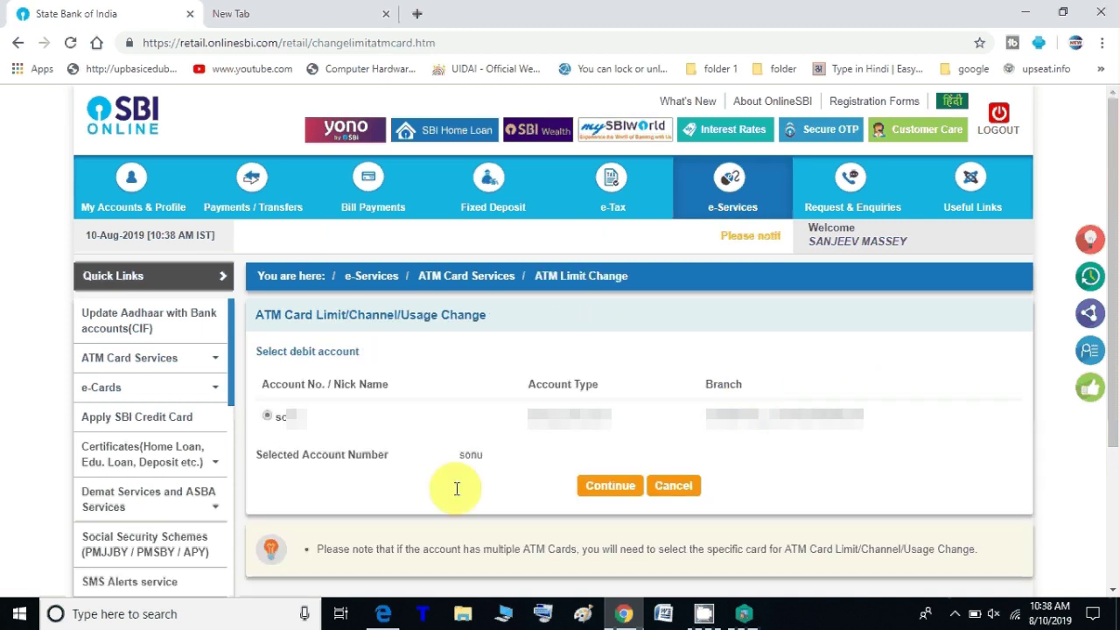
click(610, 486)
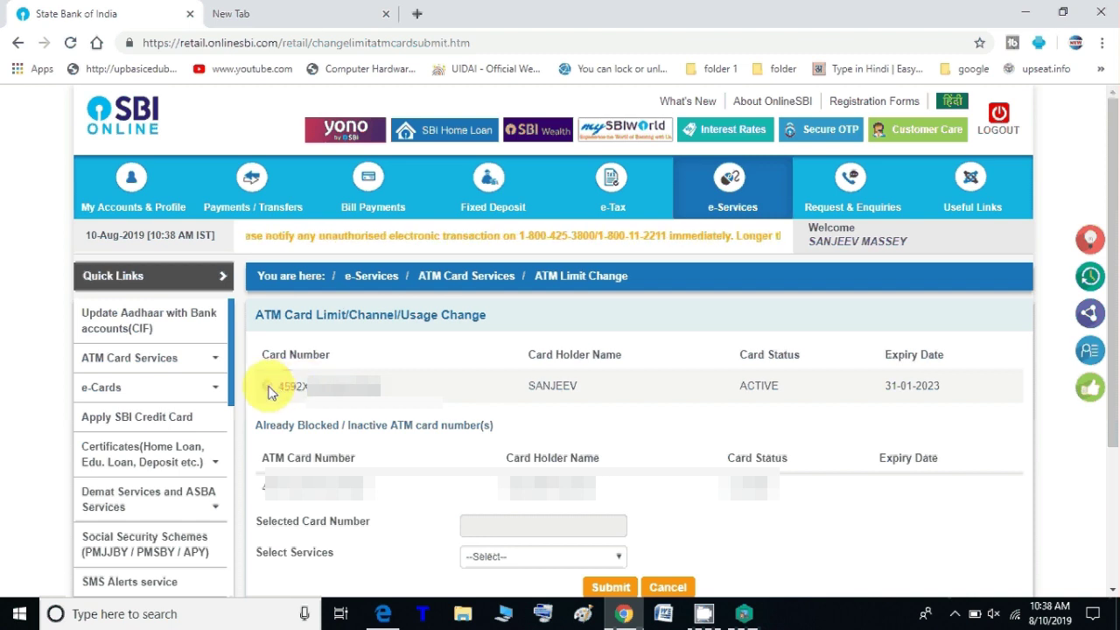
Step: Request the Change Channel Type service for the active ATM card
click(268, 387)
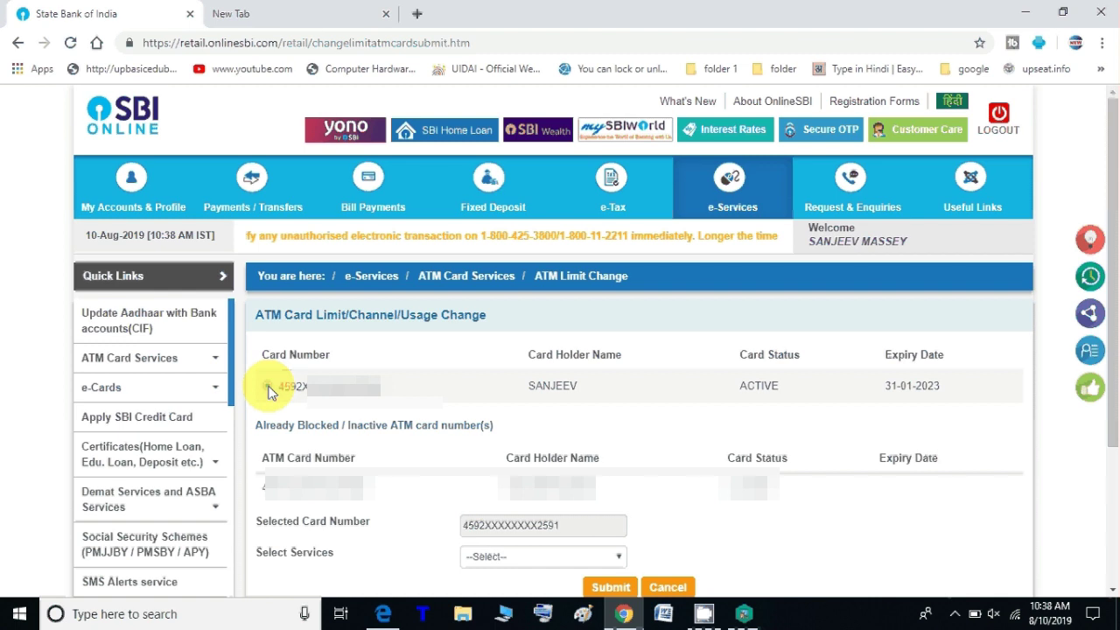
click(616, 558)
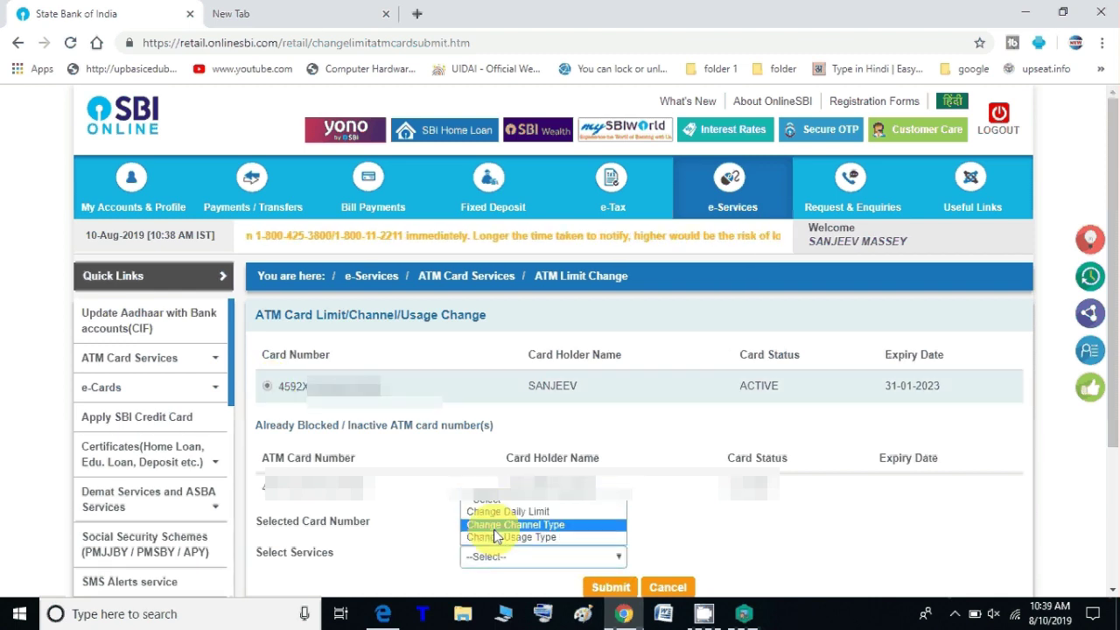
click(557, 528)
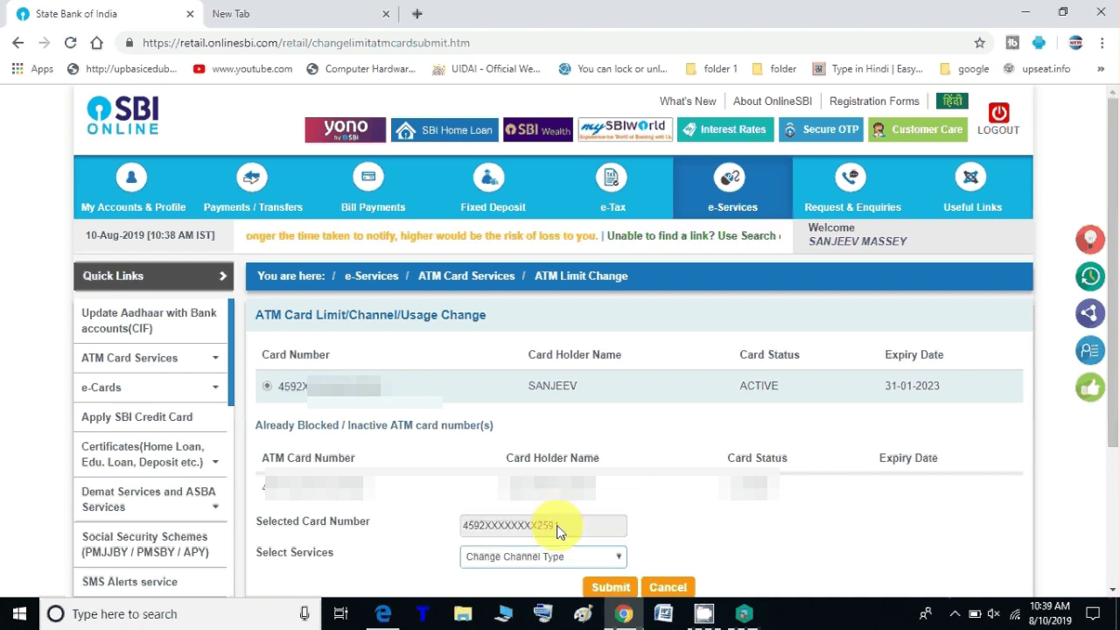
click(615, 587)
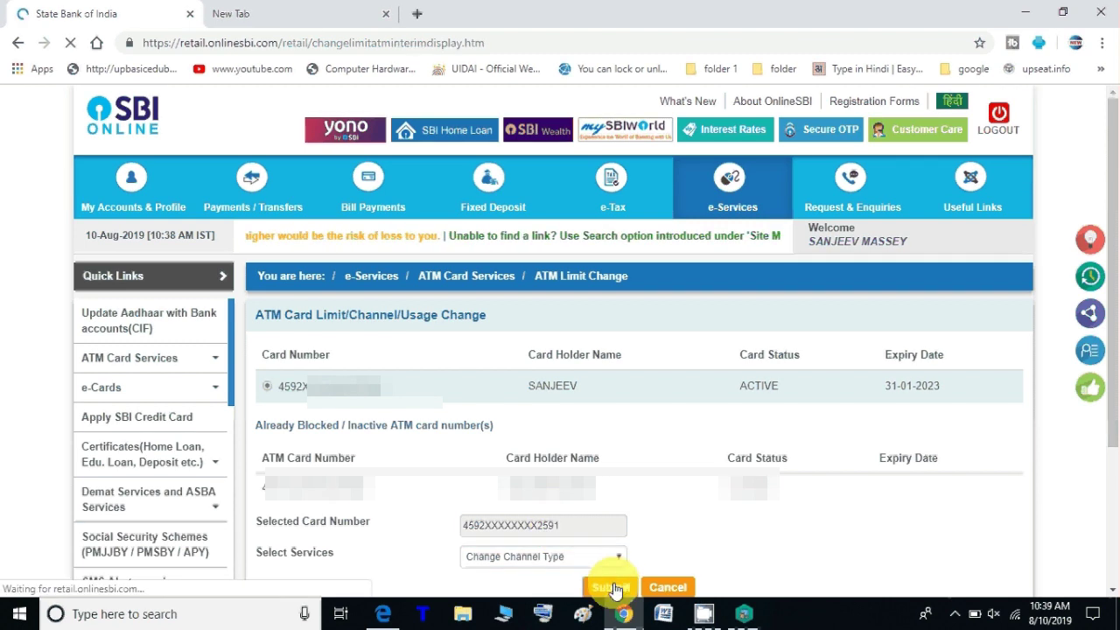
Step: Compare the ATM, POS and CNP channels, finally choosing POS Channel with Disable POS Channel
click(685, 354)
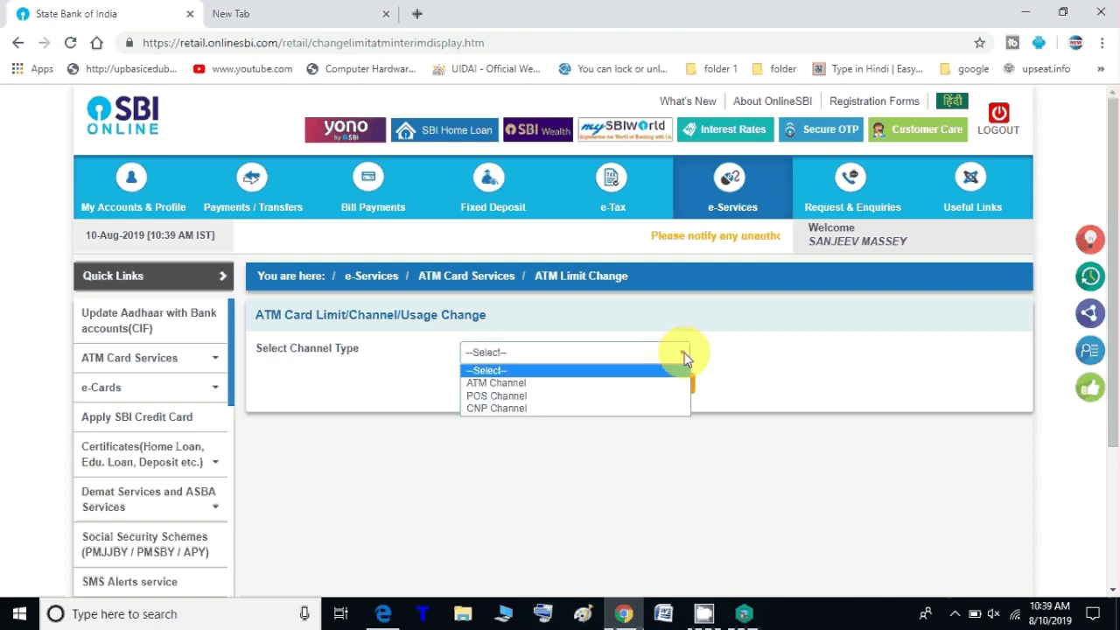
click(505, 383)
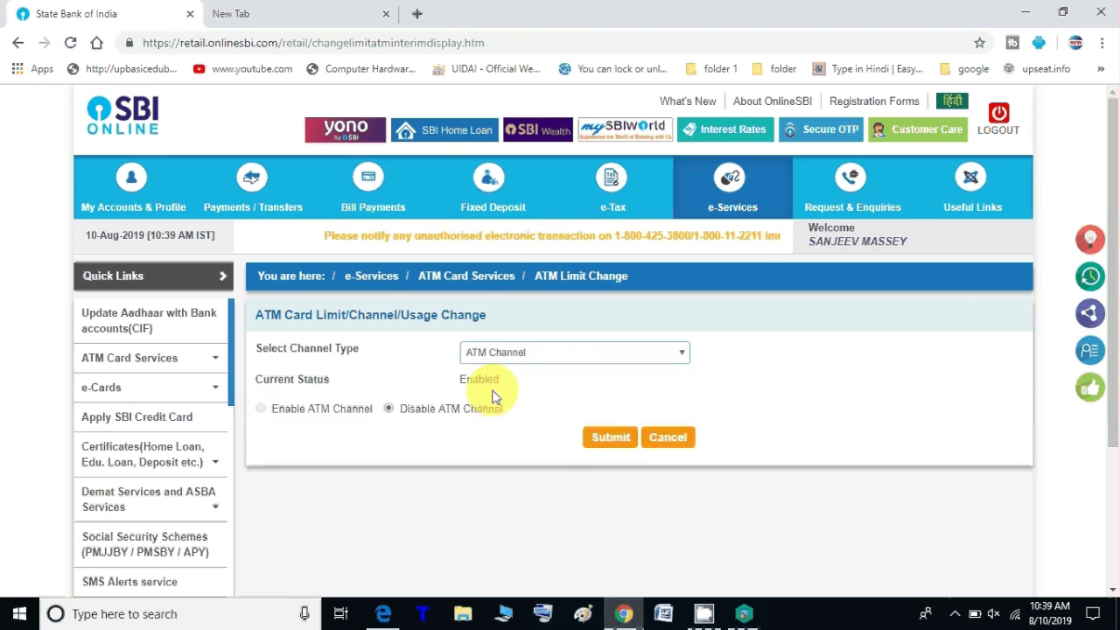
click(387, 408)
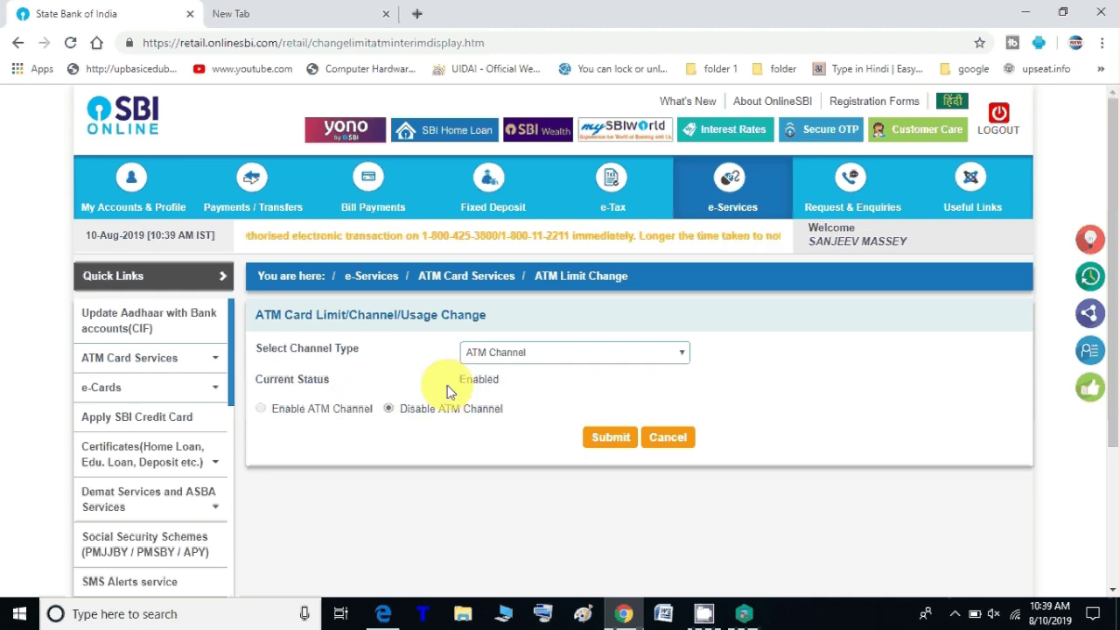
click(582, 355)
click(523, 395)
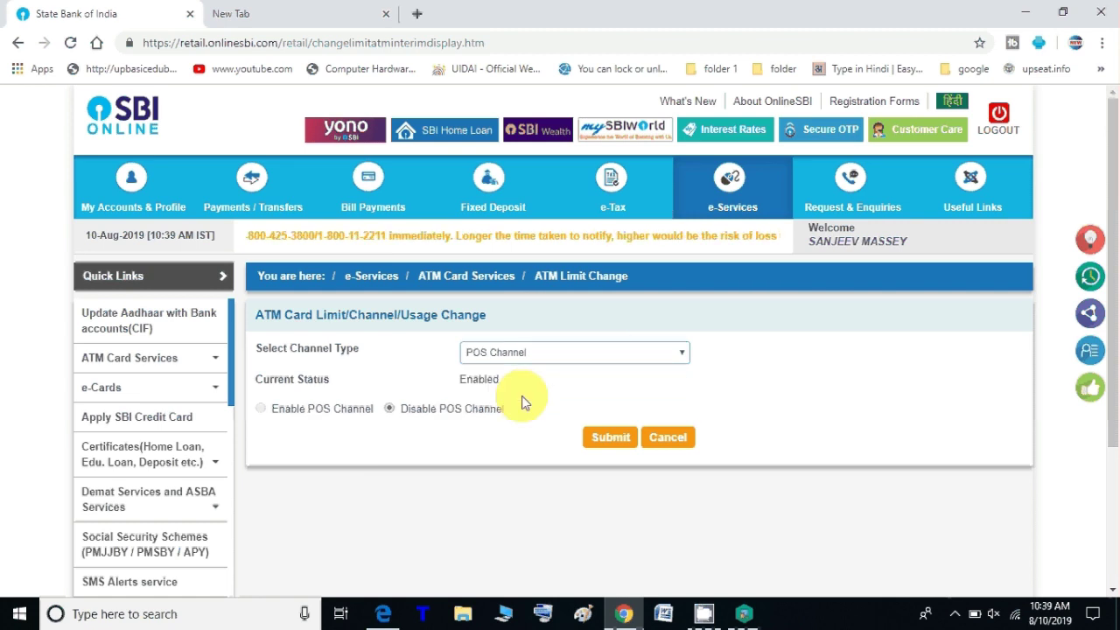
click(568, 353)
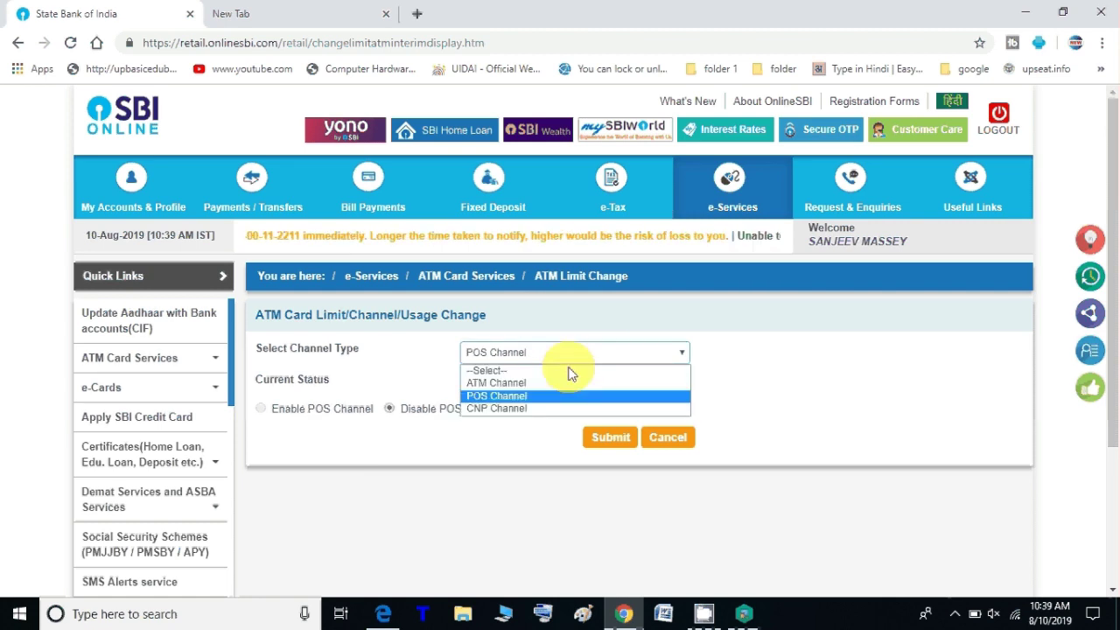
click(518, 408)
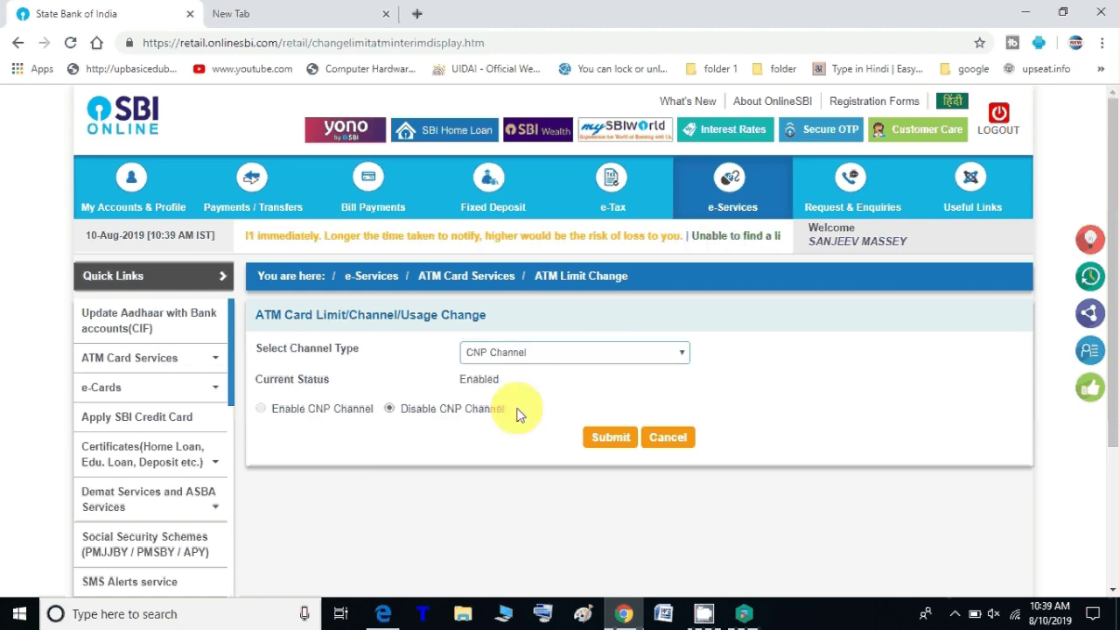
click(540, 355)
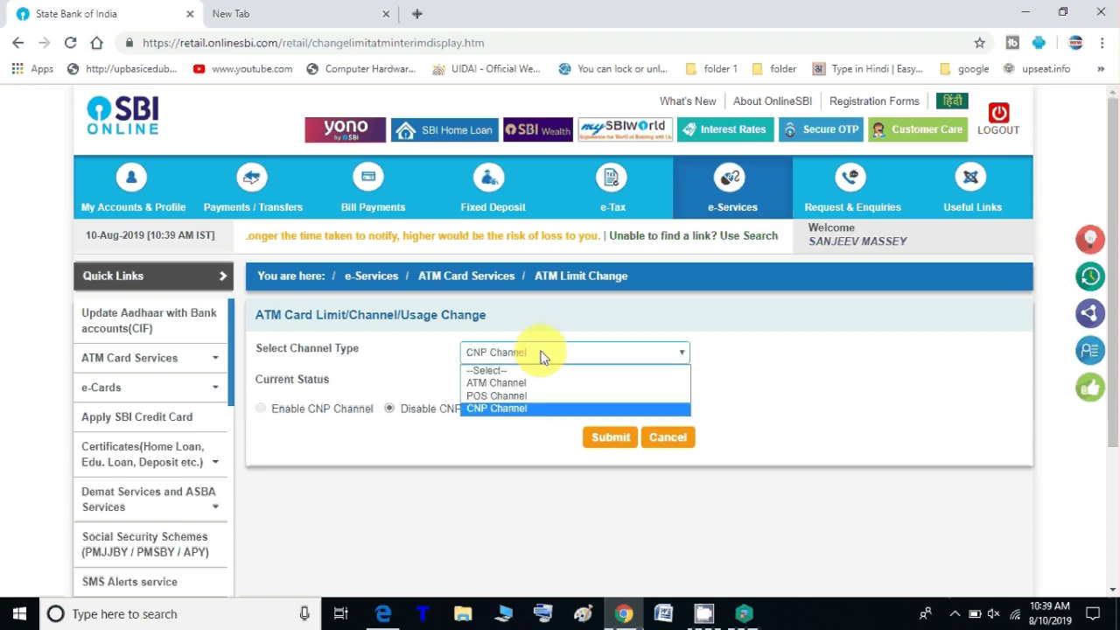
click(500, 383)
click(494, 359)
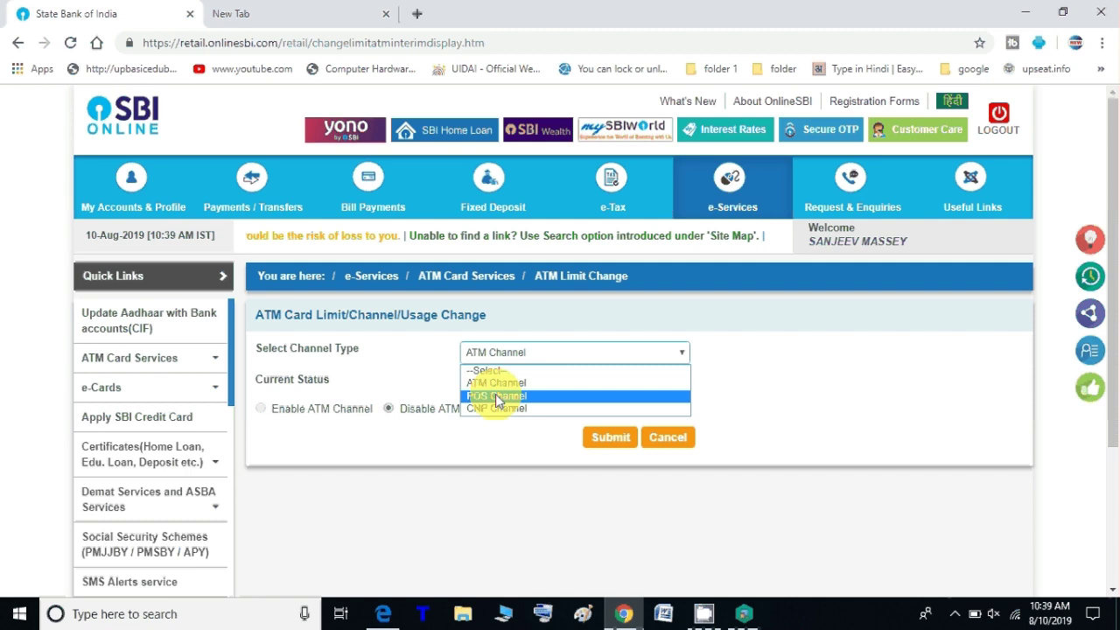
click(496, 397)
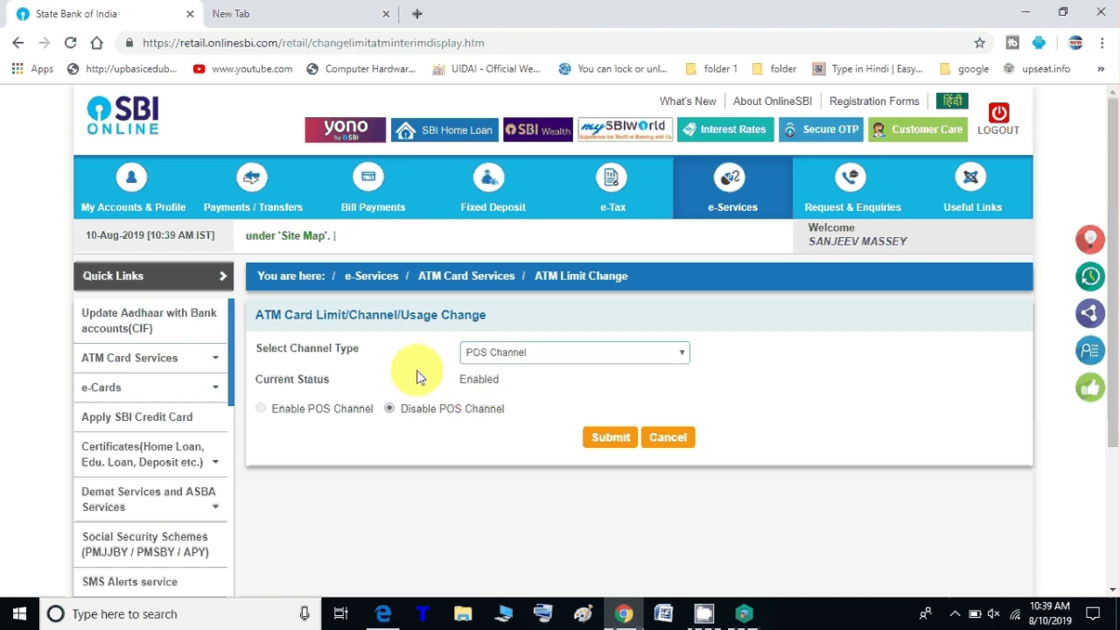
Step: Submit the POS disable request and confirm it with the one-time password
click(612, 438)
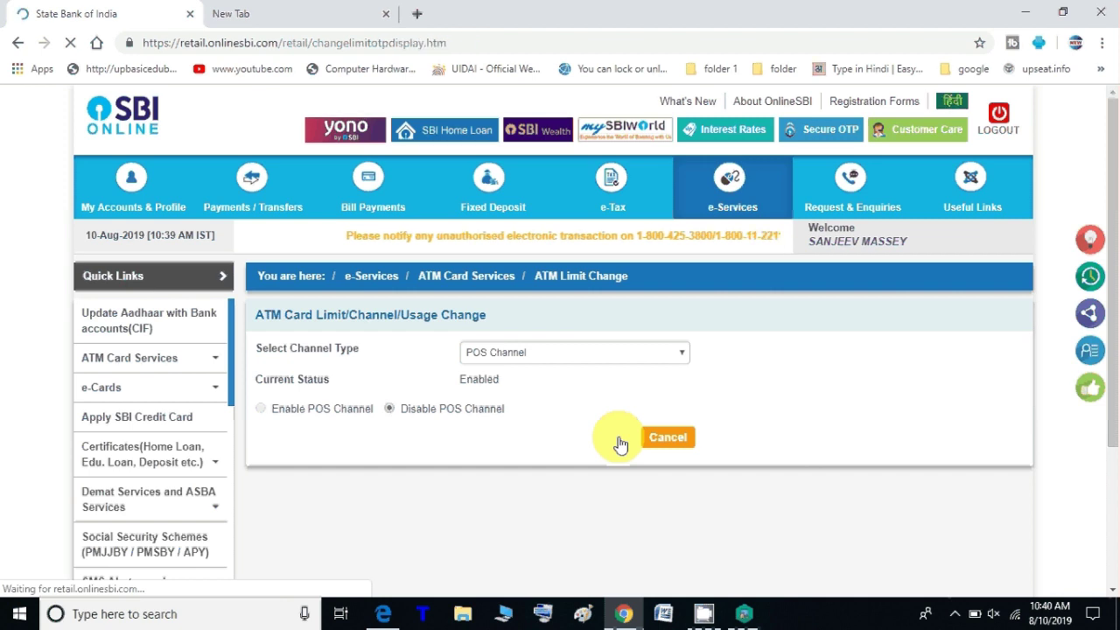
click(521, 406)
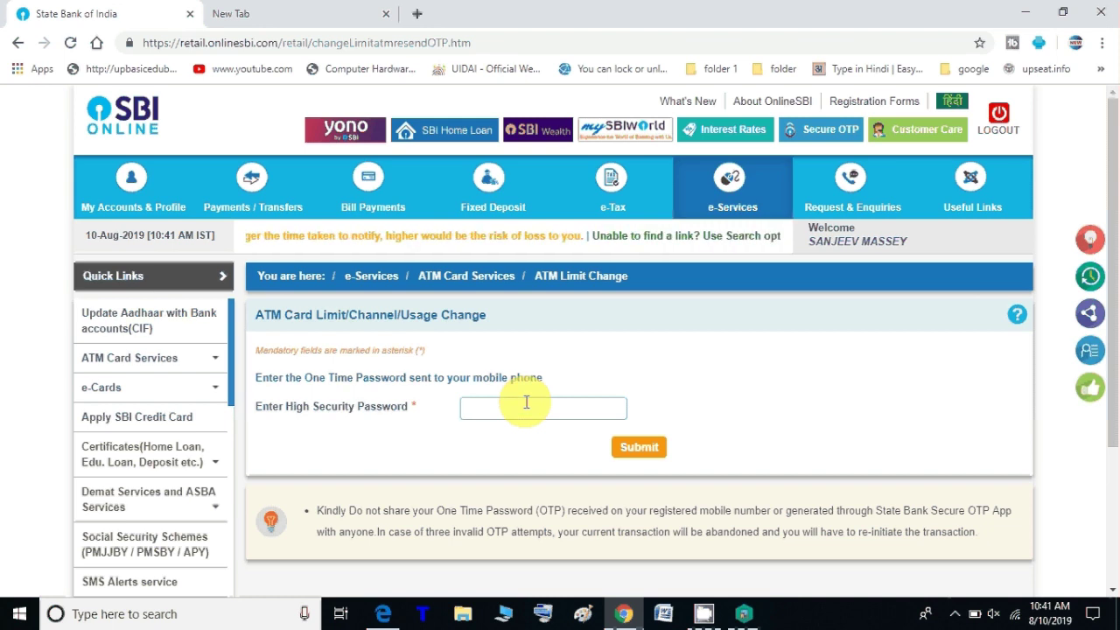
click(526, 401)
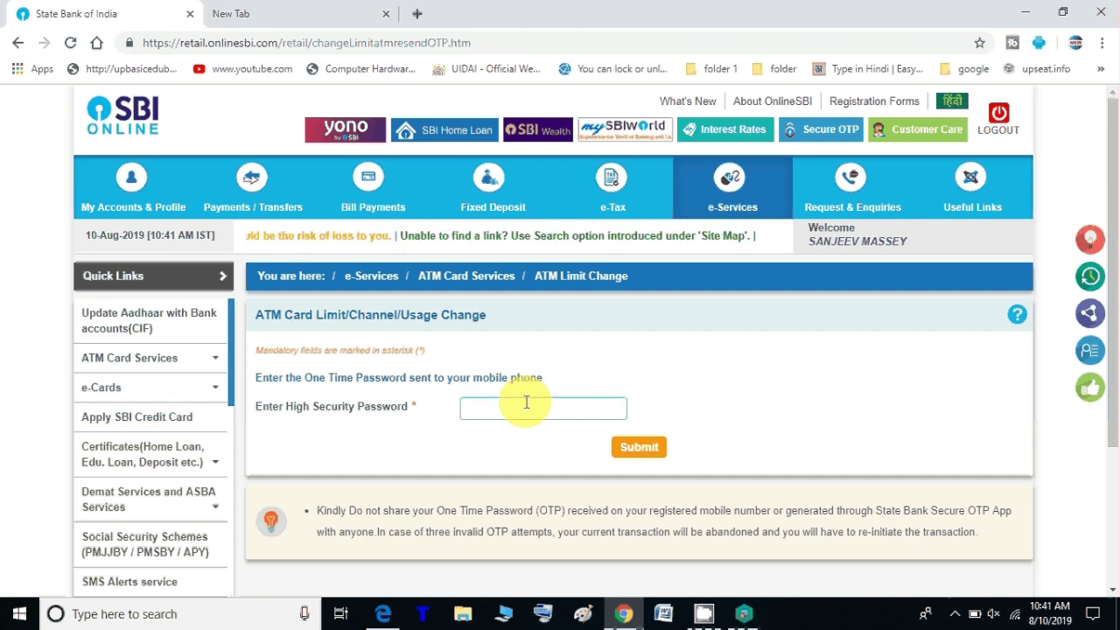
text(11)
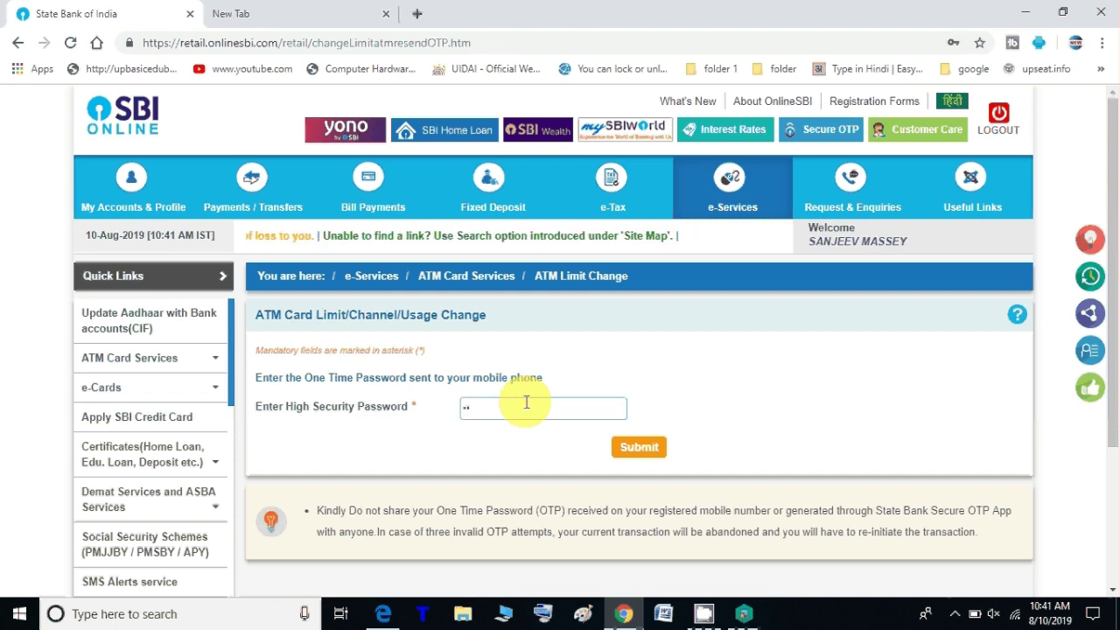
text(11)
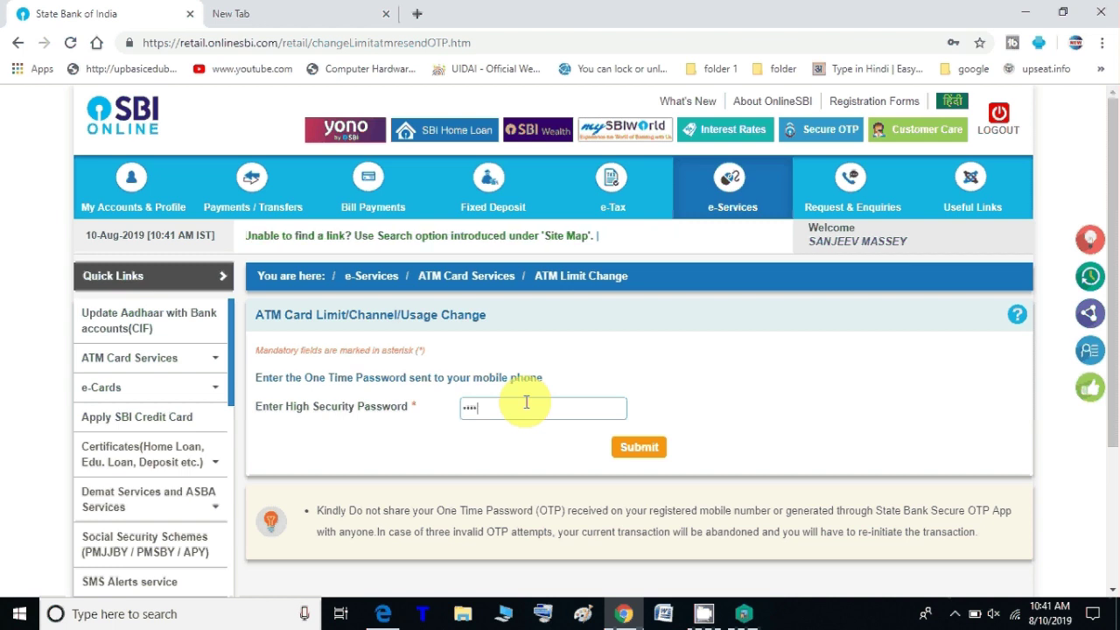
text(1)
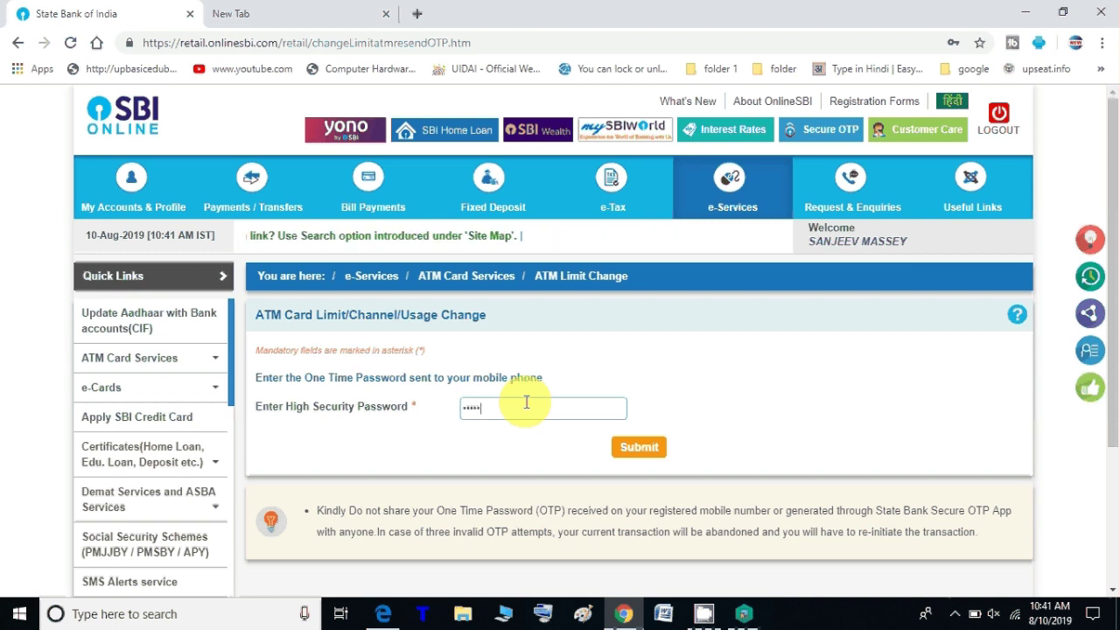
text(111)
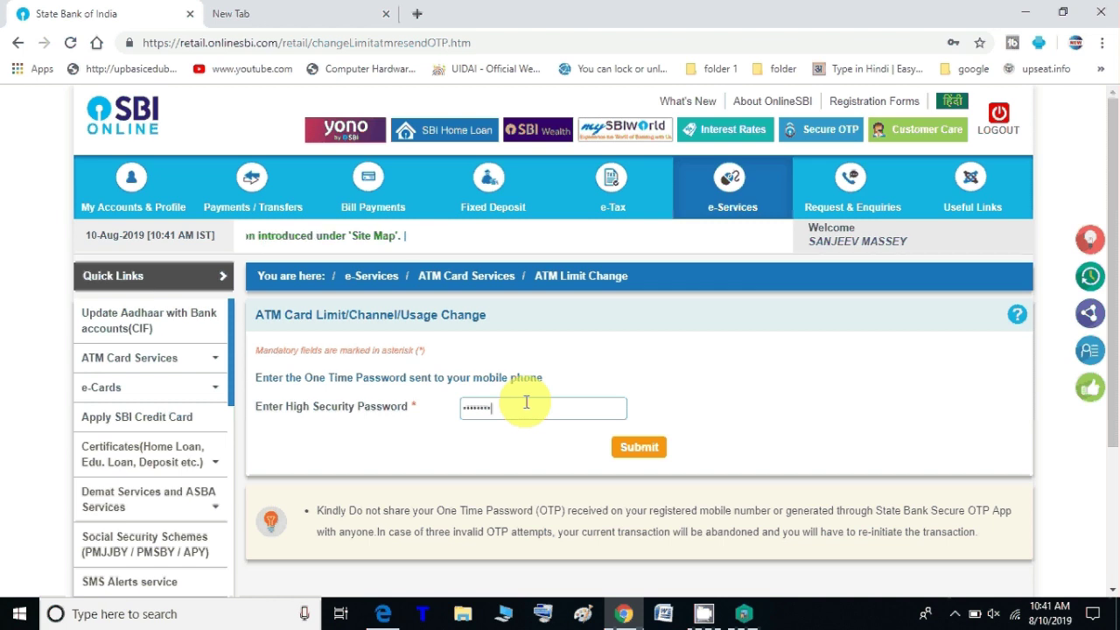
click(636, 449)
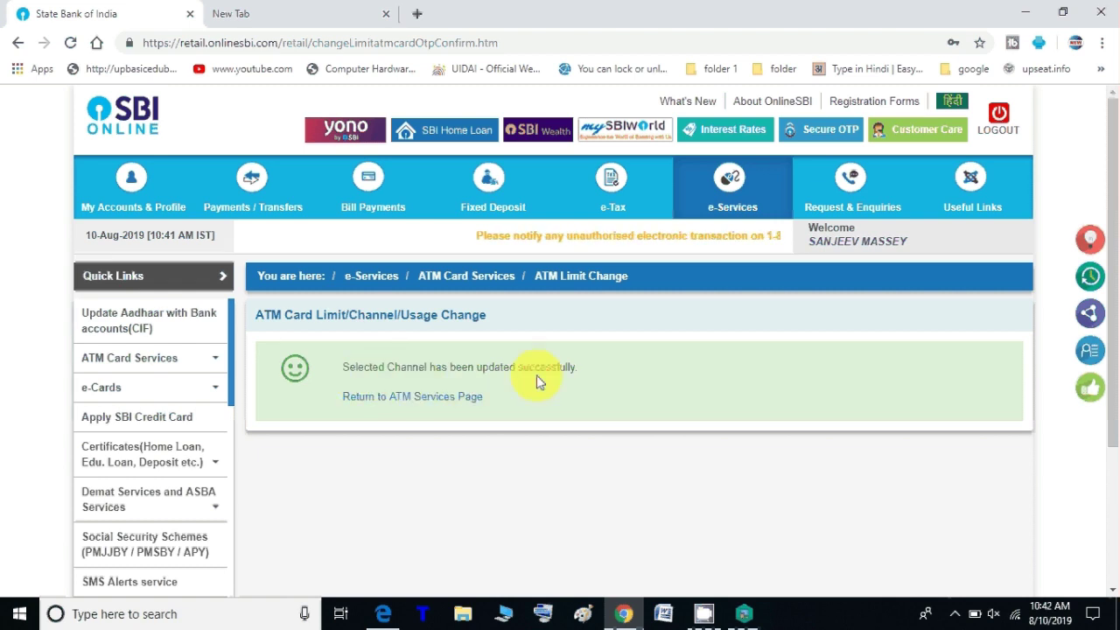
Step: Return to ATM services and request another Change Channel Type for the active card
click(421, 401)
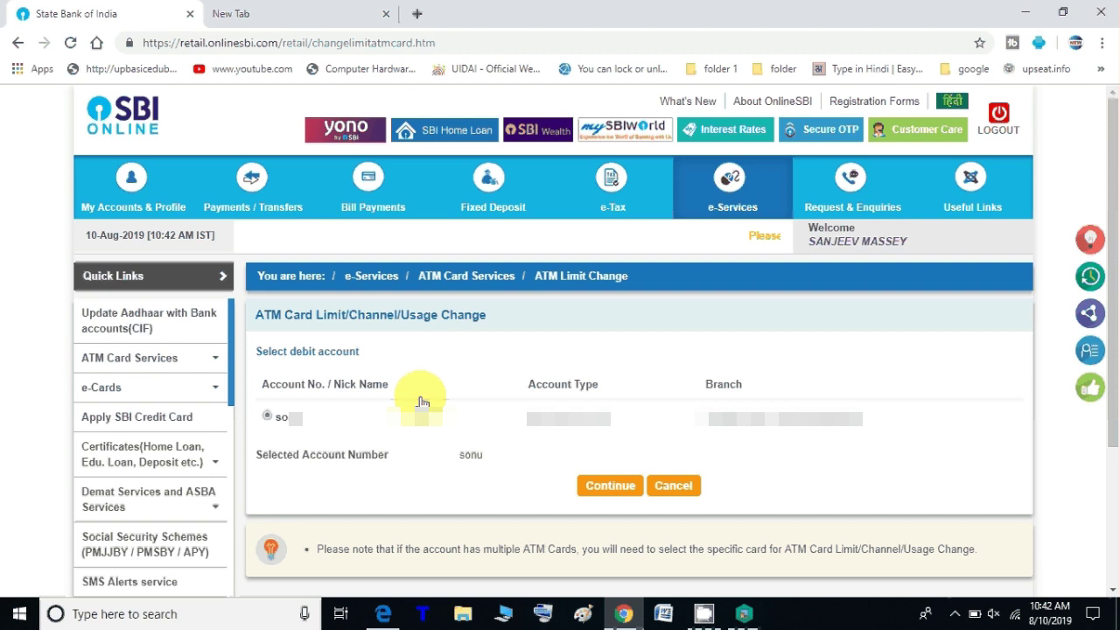
click(602, 495)
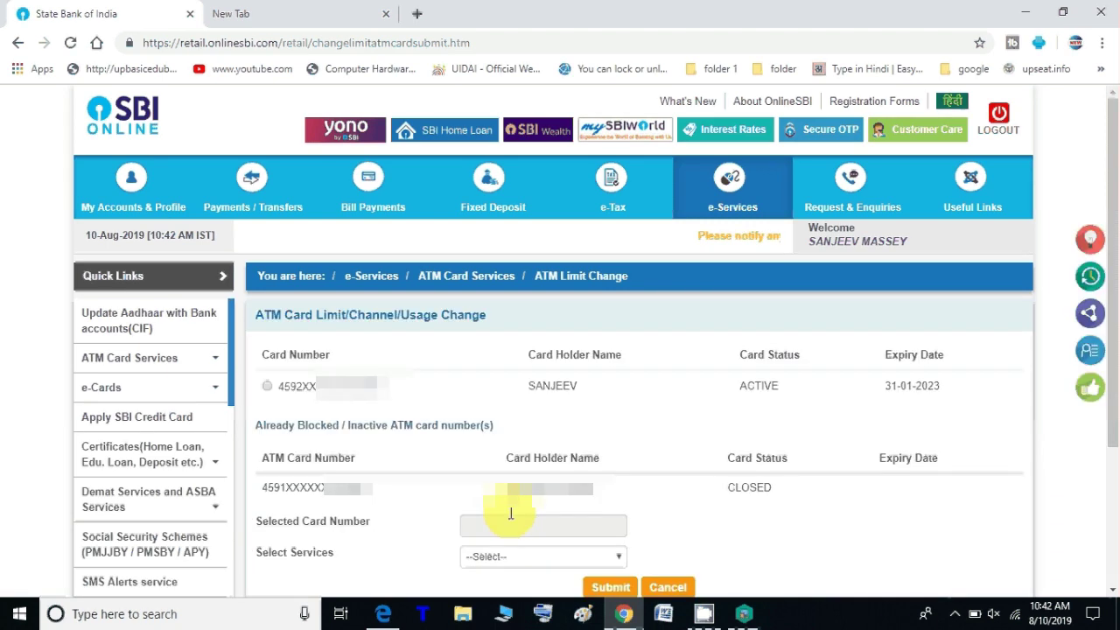
click(316, 394)
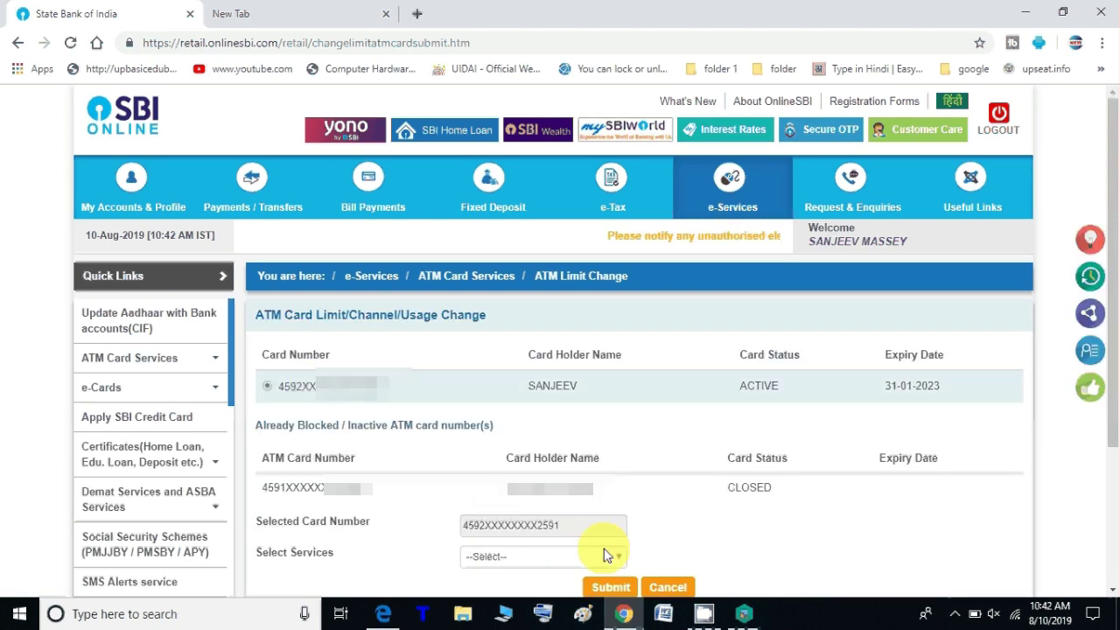
click(606, 555)
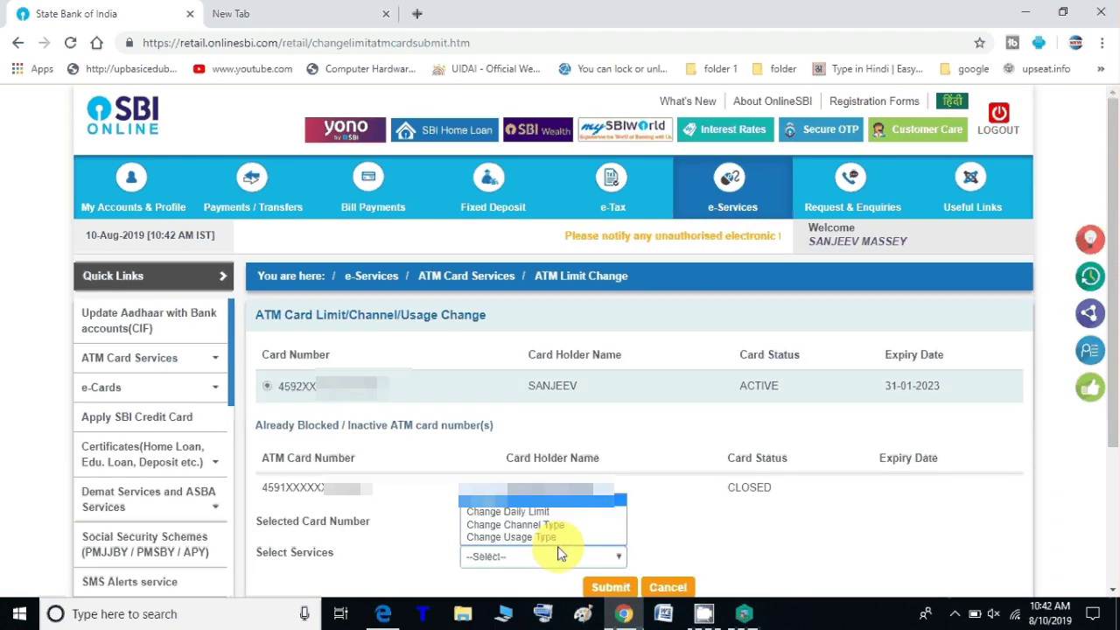
click(503, 525)
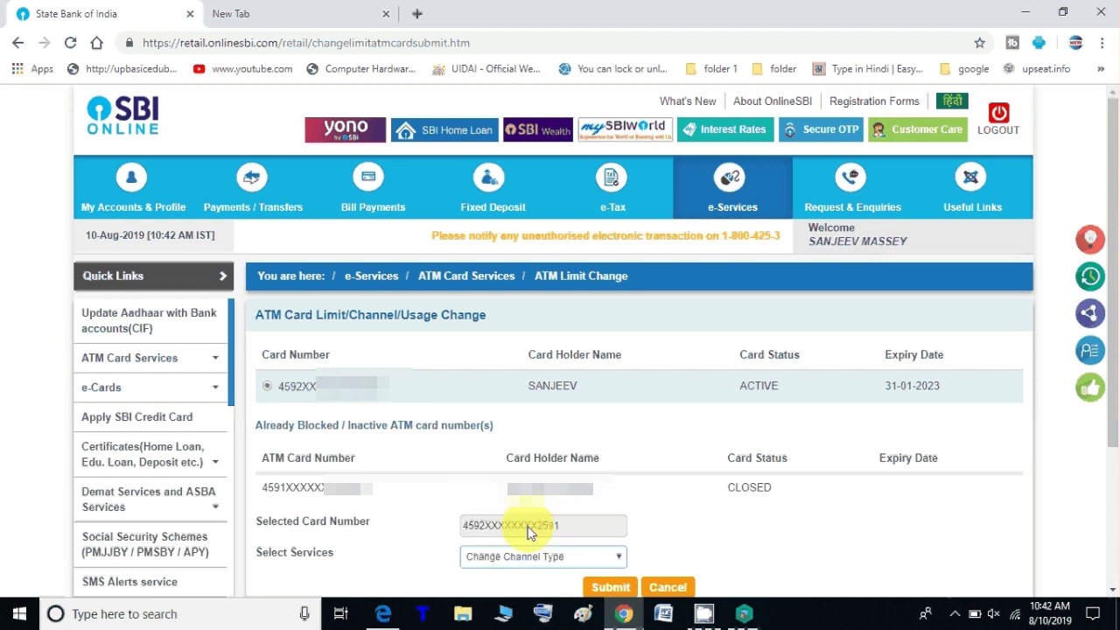
click(610, 587)
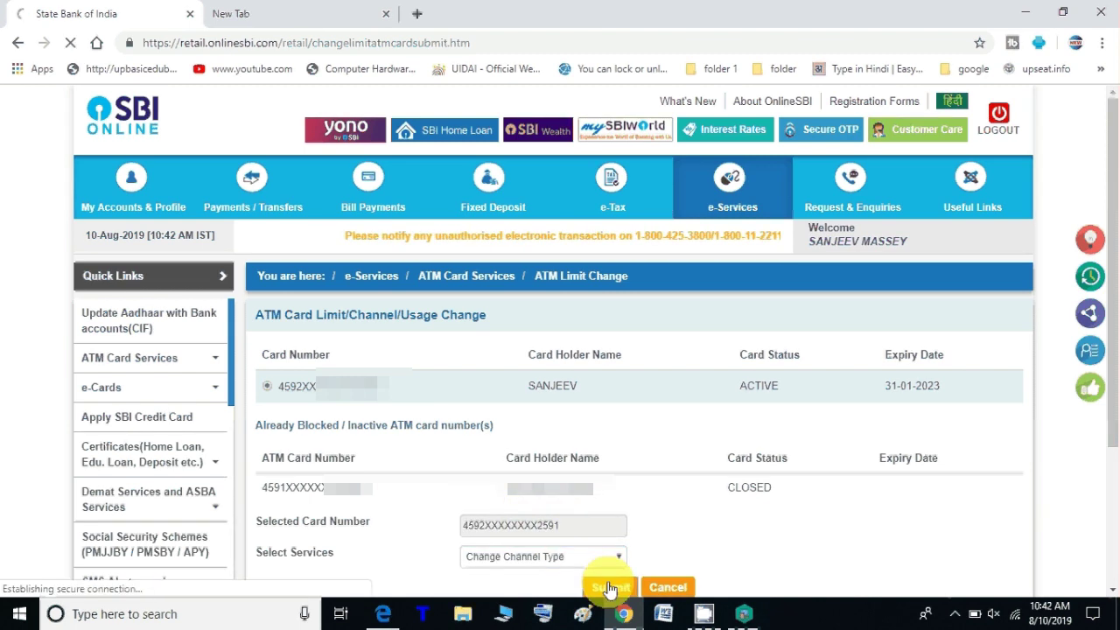
click(623, 351)
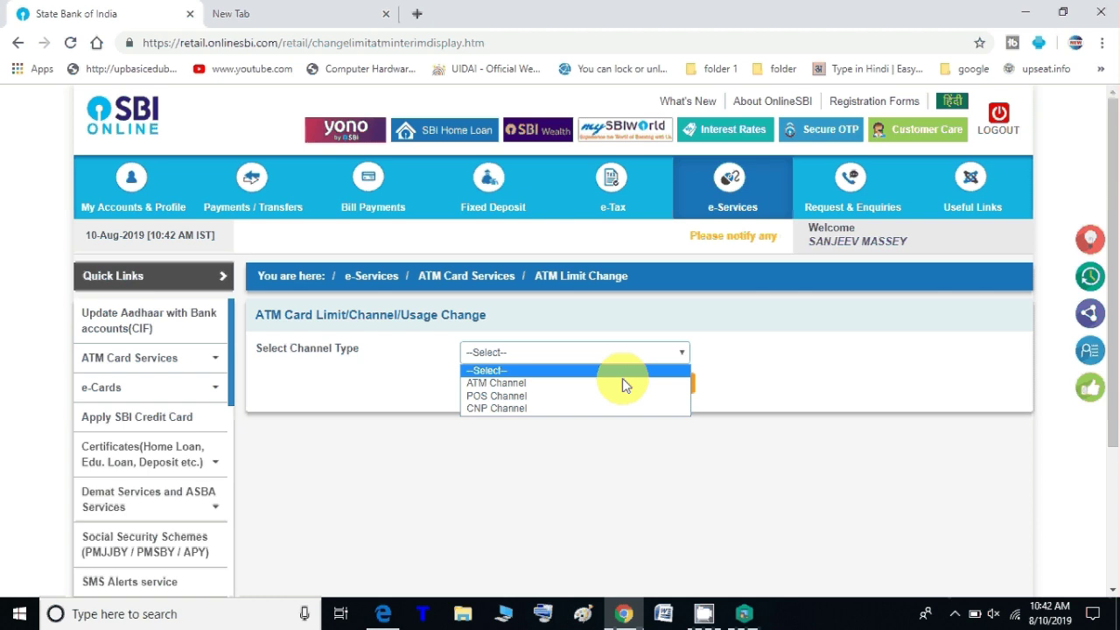
Step: Choose POS Channel with Enable POS Channel and submit the request
click(610, 398)
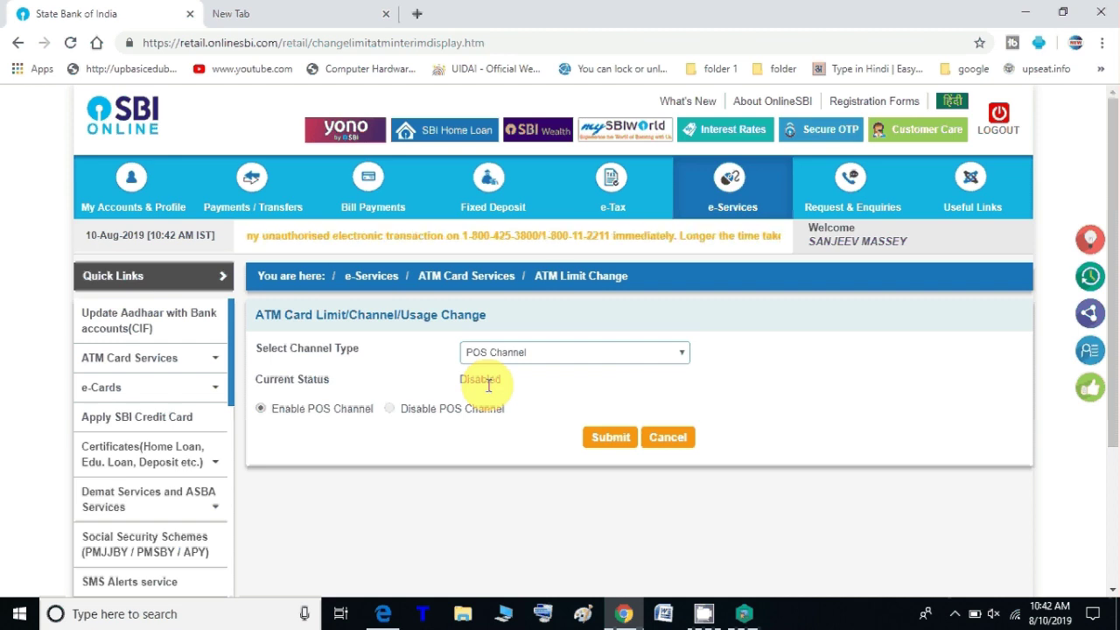
click(582, 353)
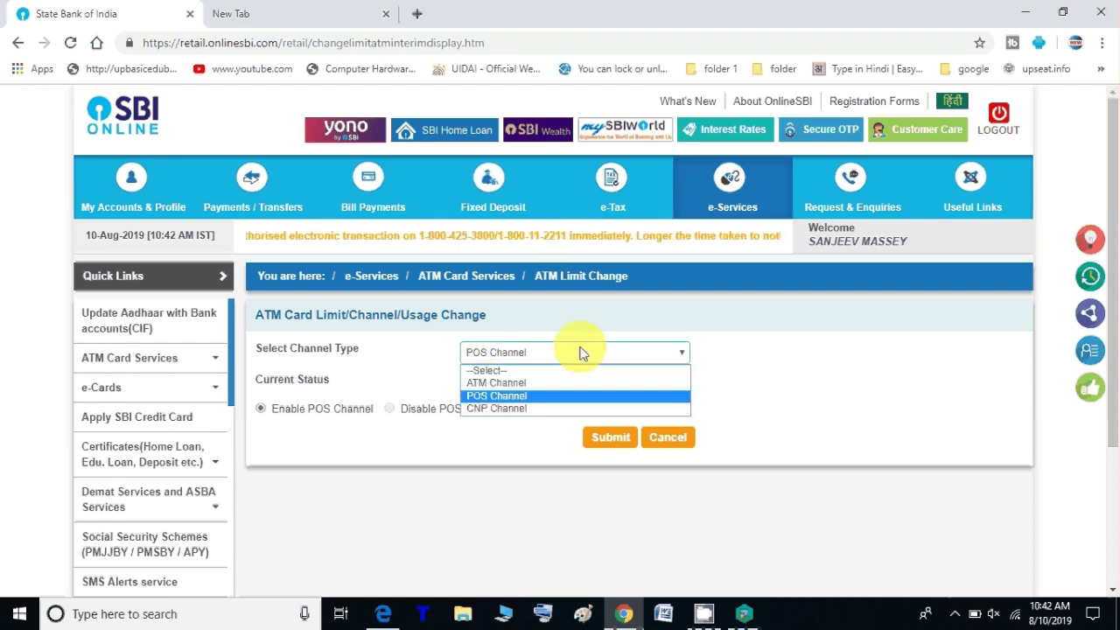
click(540, 397)
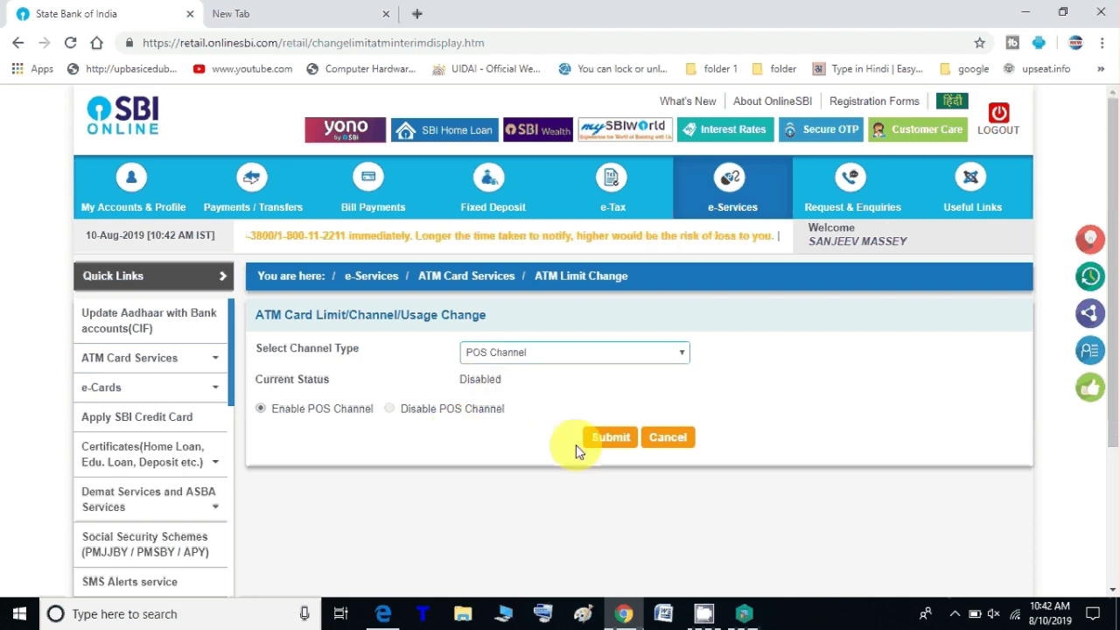
click(602, 442)
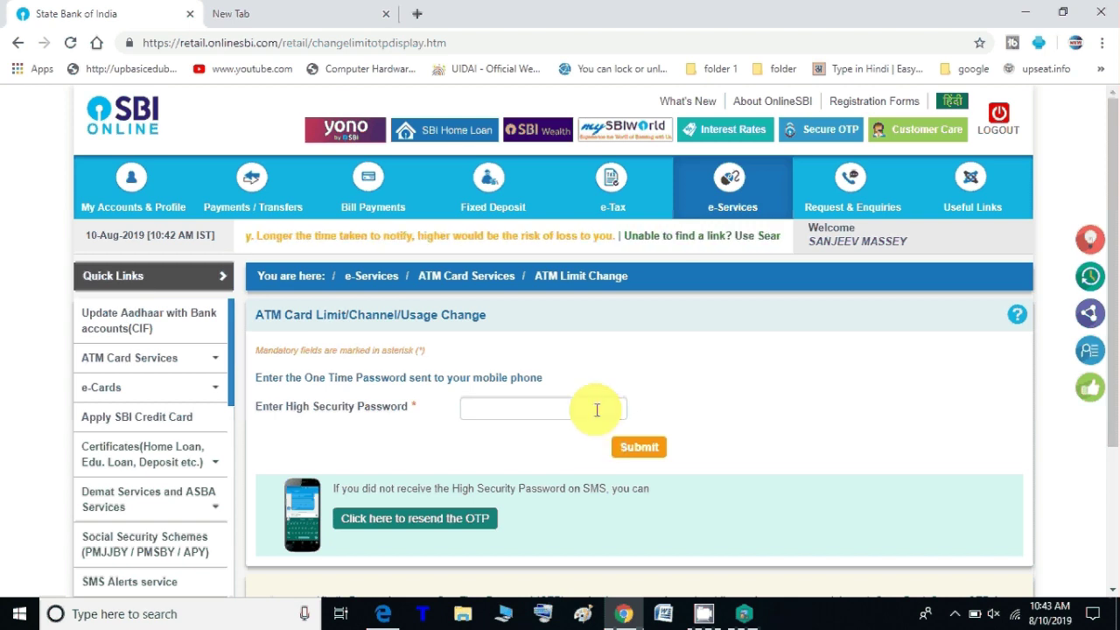
Step: Enter the one-time password in High Security Password to confirm re-enabling POS
click(597, 409)
text(••)
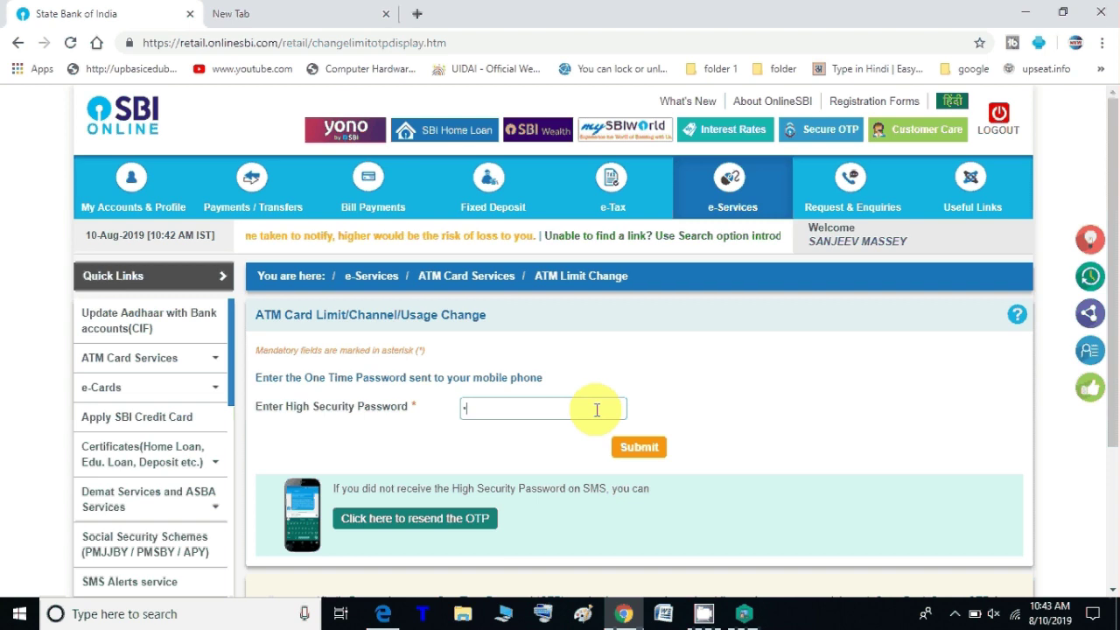
text(••)
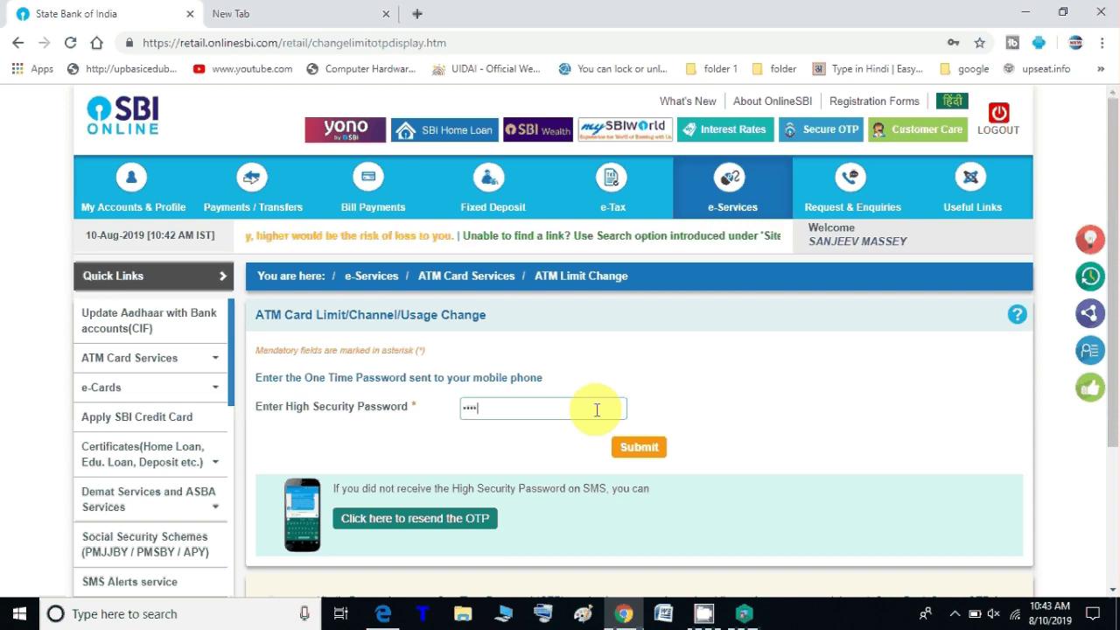
text(••)
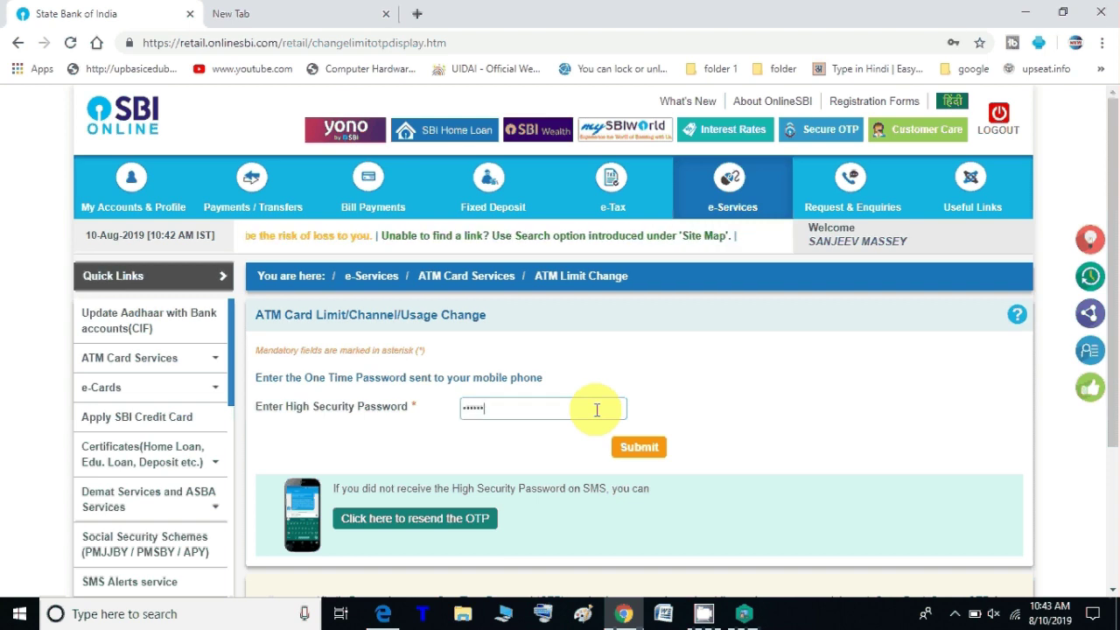
text(••)
key(Return)
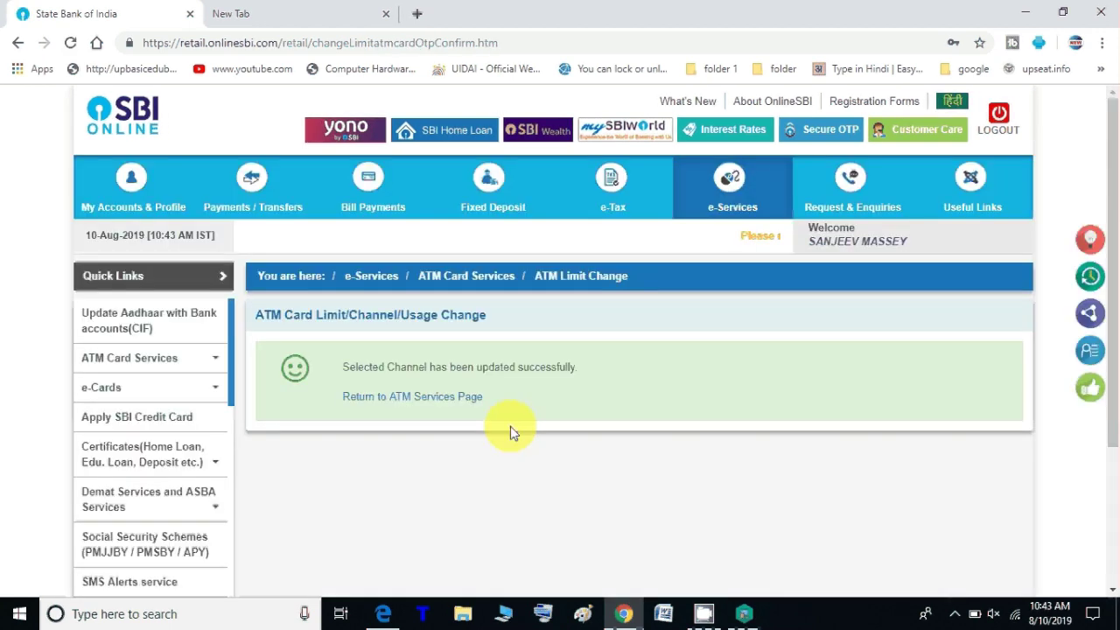
Step: Return to ATM services and request Change Usage Type for the active ATM card
click(426, 402)
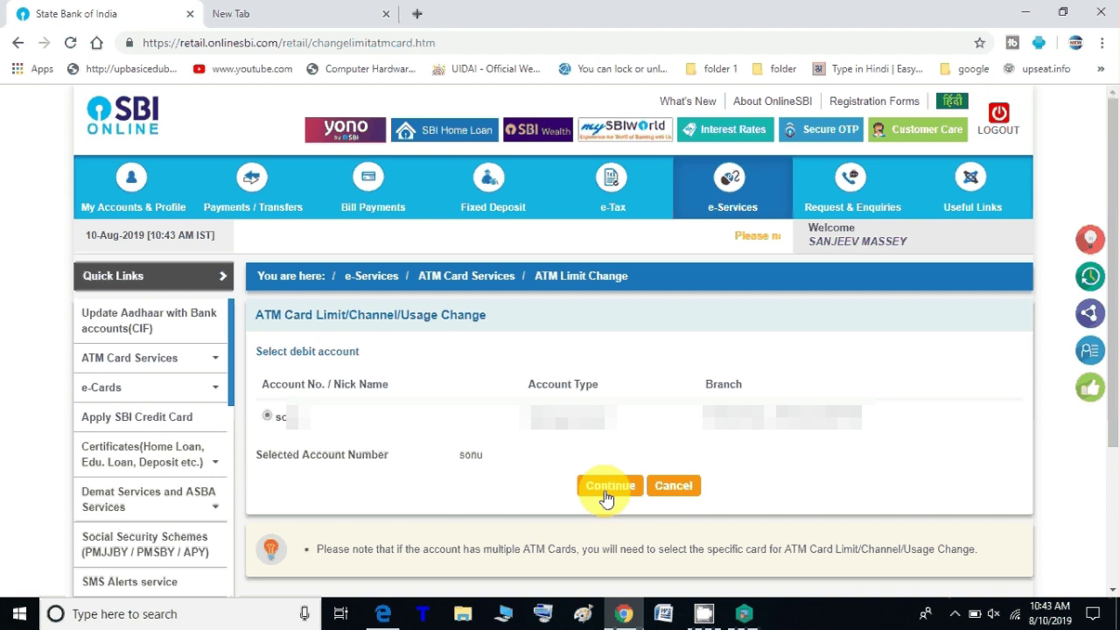
click(608, 495)
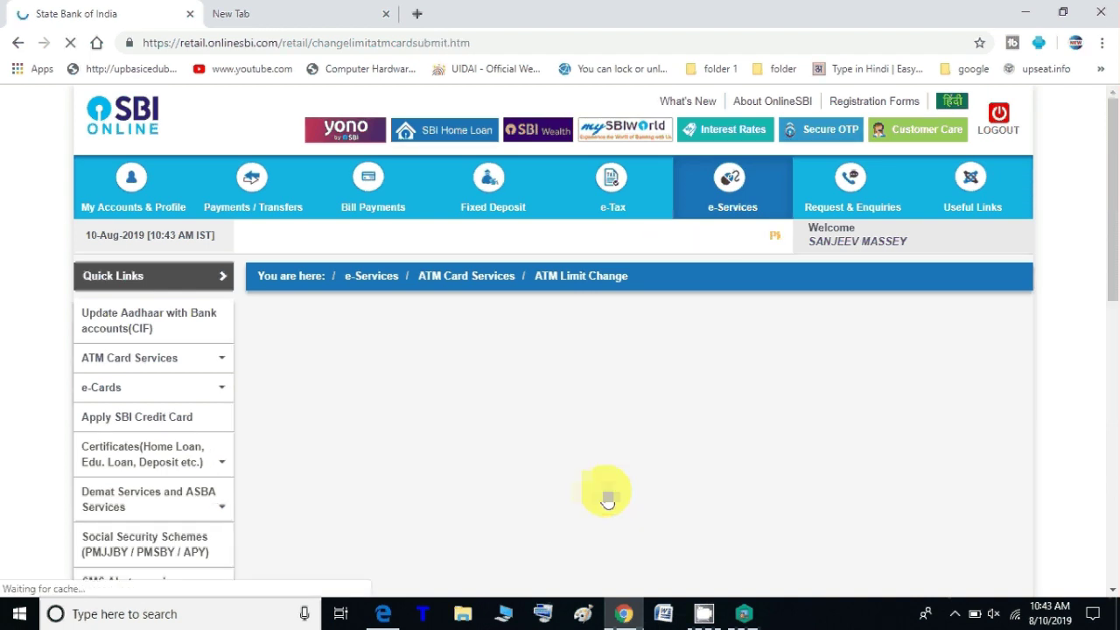
click(347, 396)
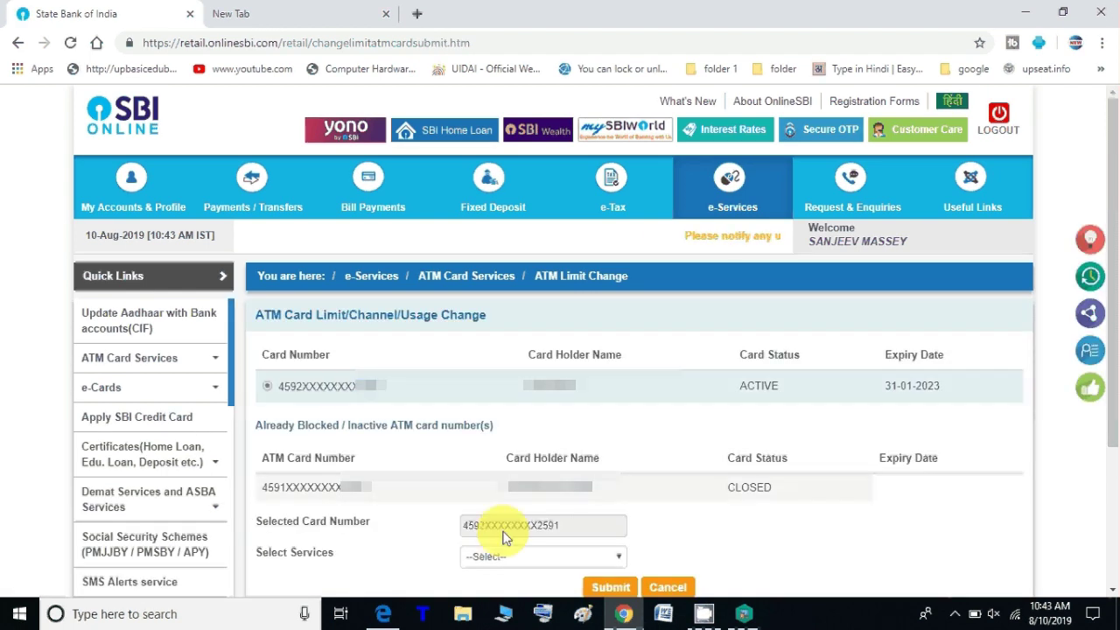
click(562, 557)
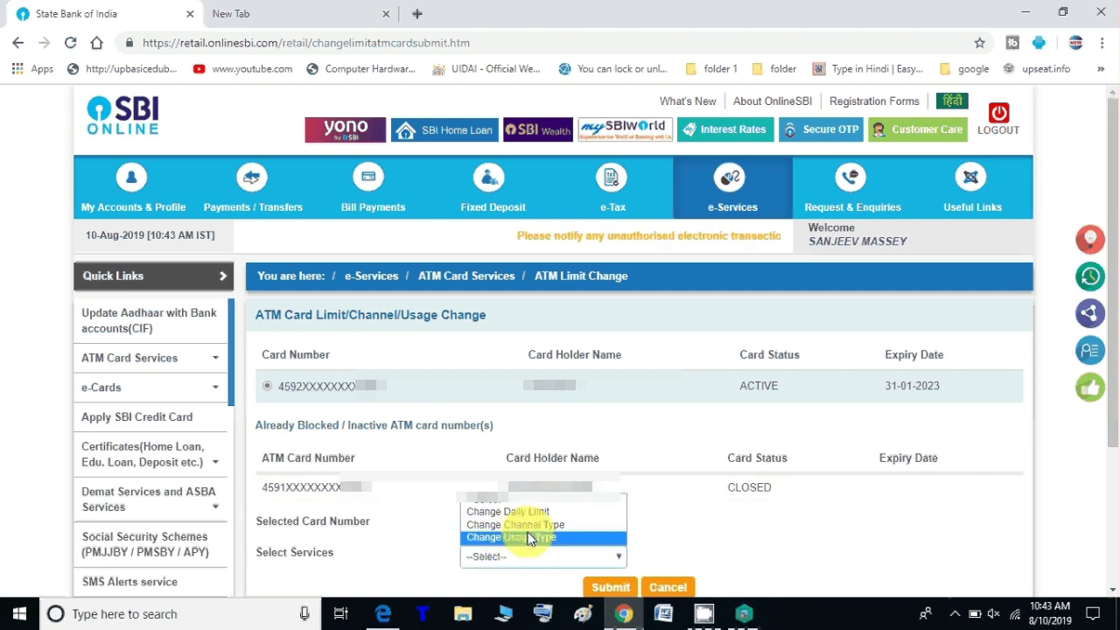
click(537, 536)
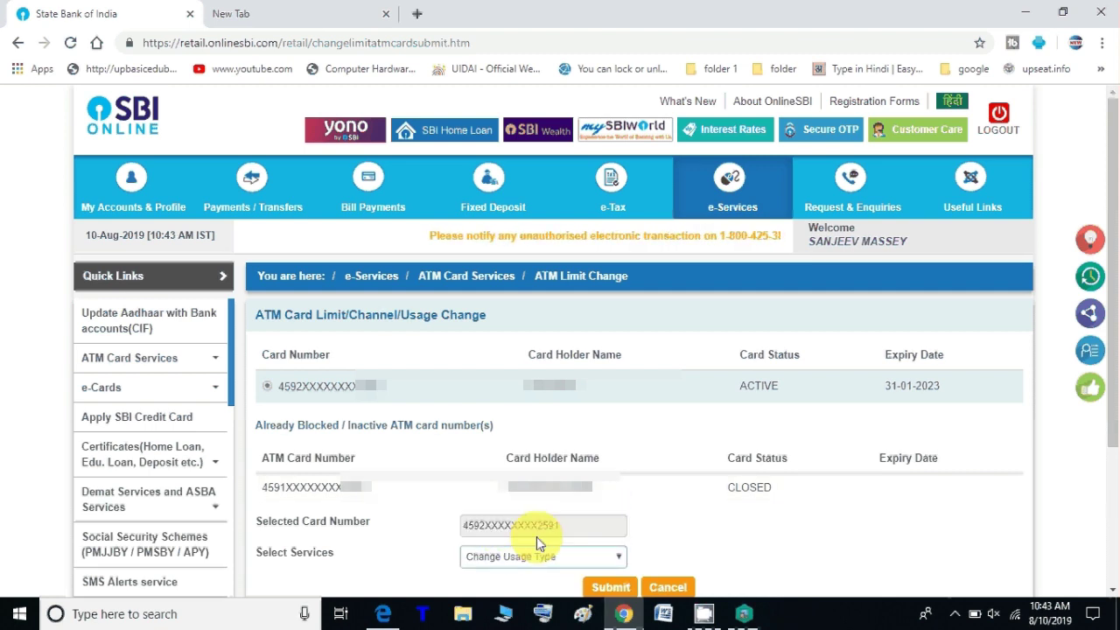
click(612, 588)
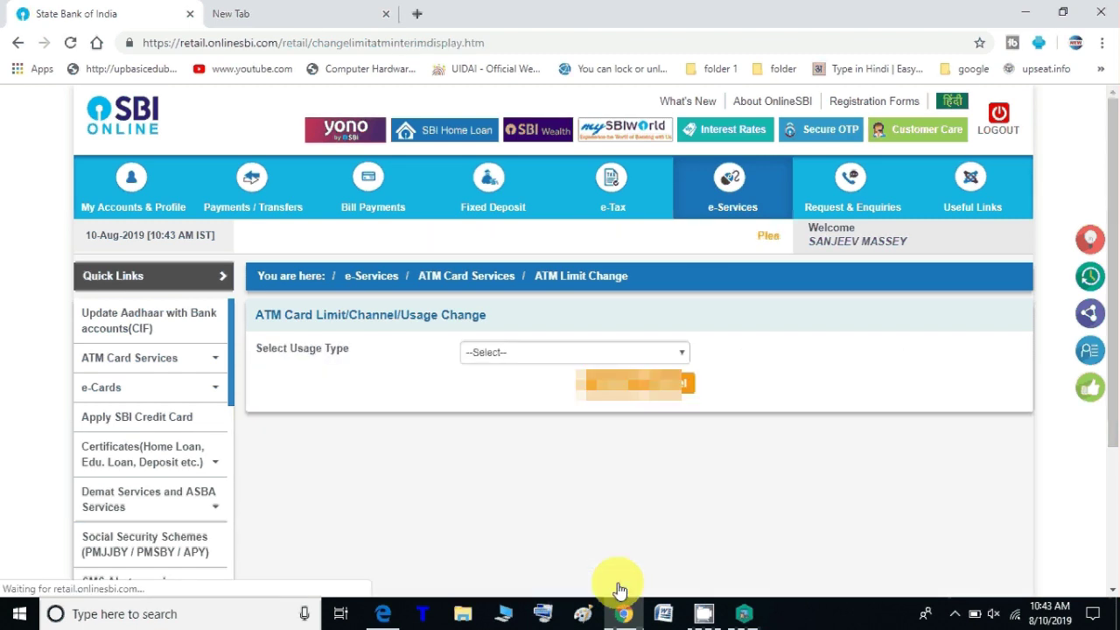
Step: Choose Domestic Usage as the usage type, showing it Enabled with Disable Domestic Usage offered
click(593, 354)
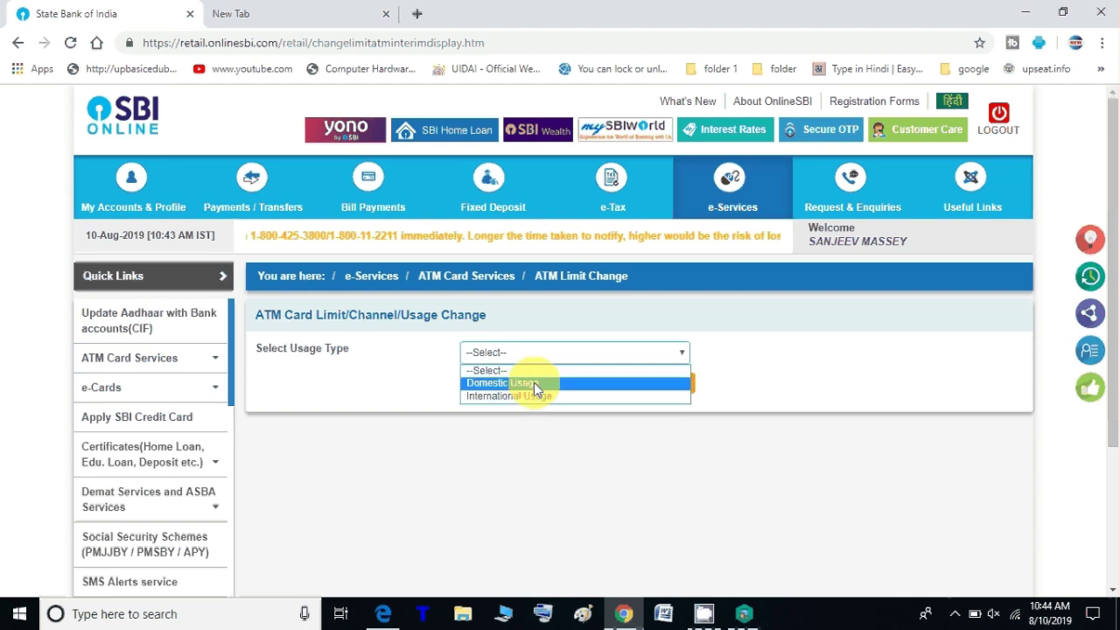
click(534, 382)
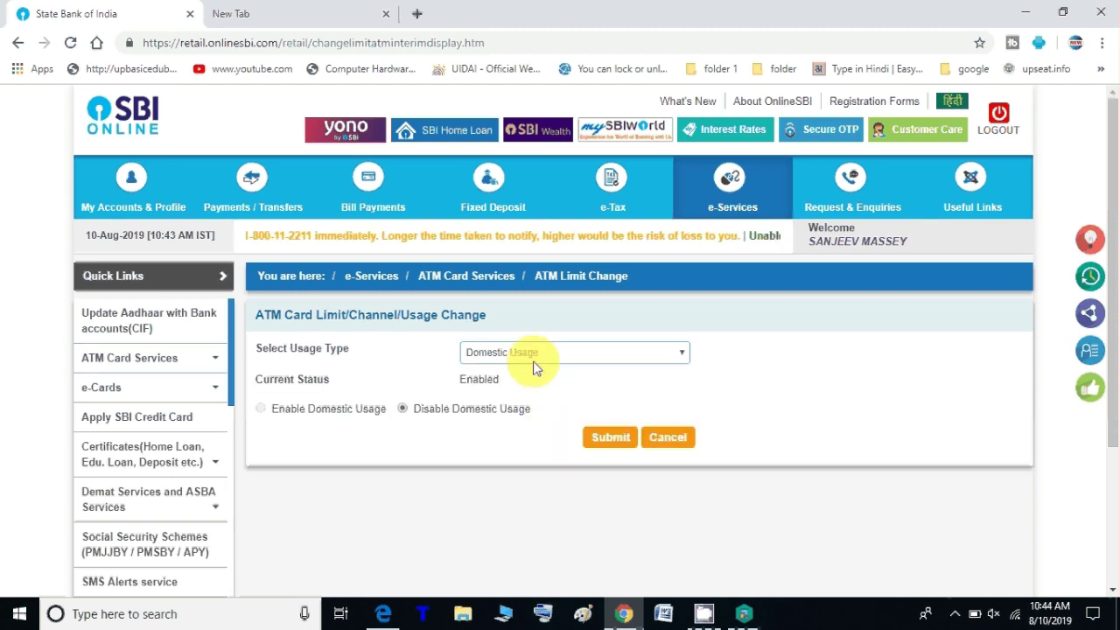